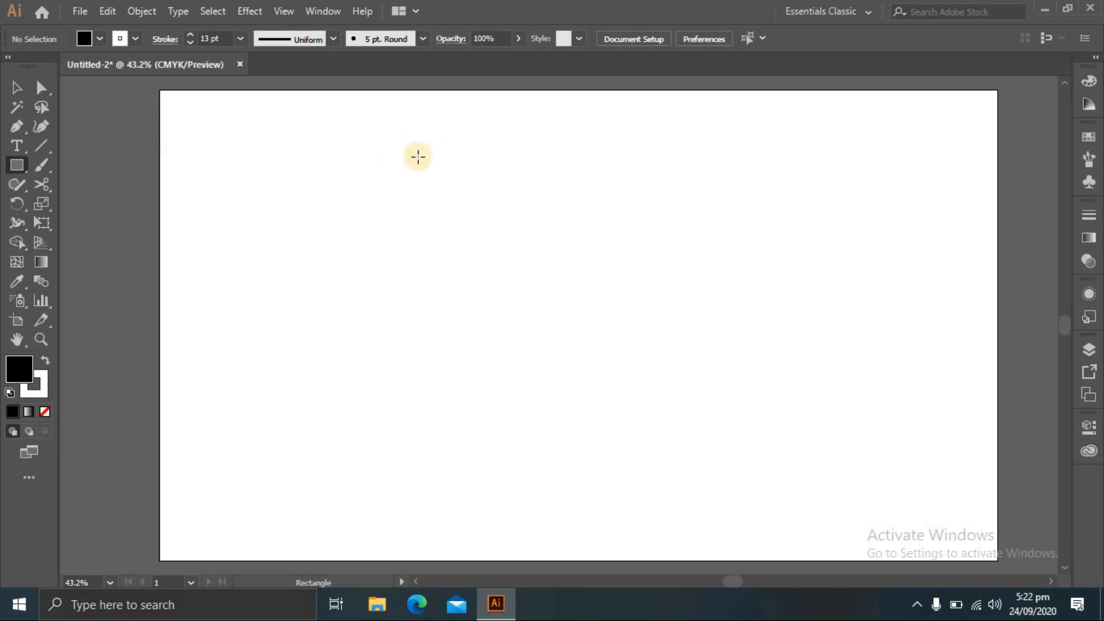
# Draw a square without fill in the upper middle of the artboard and make a copy of it rotated by 45°
pyautogui.moveTo(431, 160)
pyautogui.mouseDown()
pyautogui.moveTo(602, 310)
pyautogui.moveTo(578, 307)
pyautogui.mouseUp()
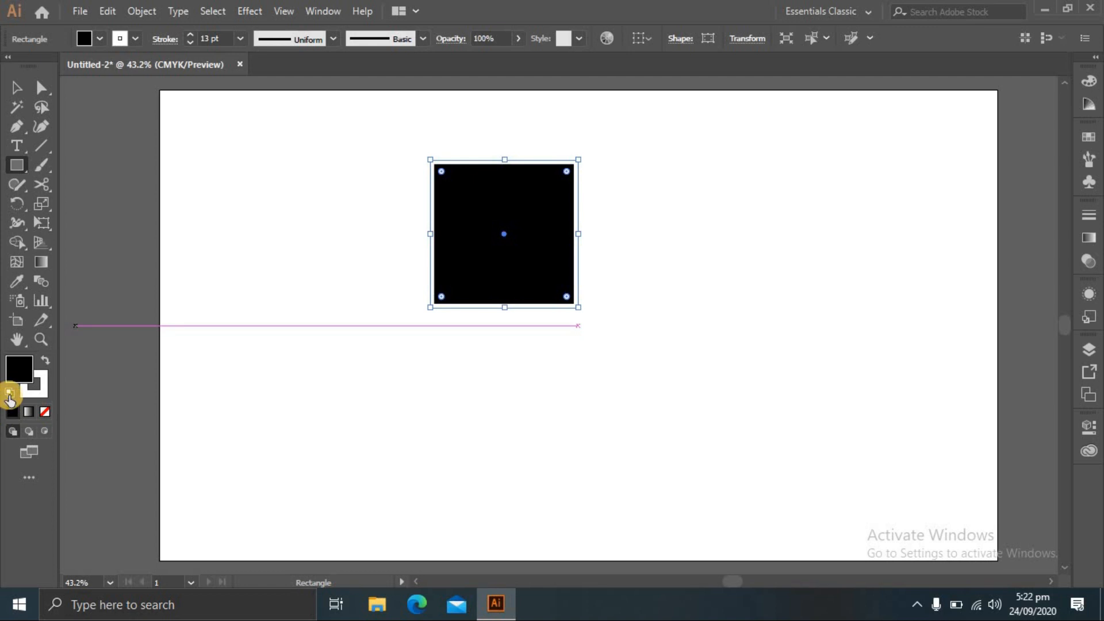
pyautogui.click(45, 412)
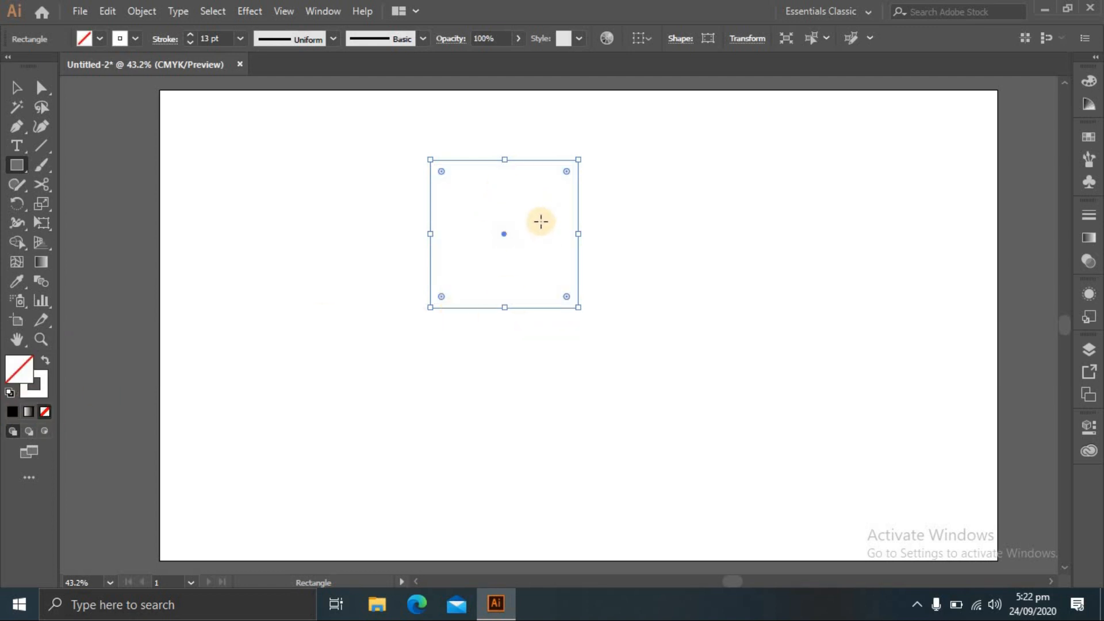
pyautogui.click(19, 87)
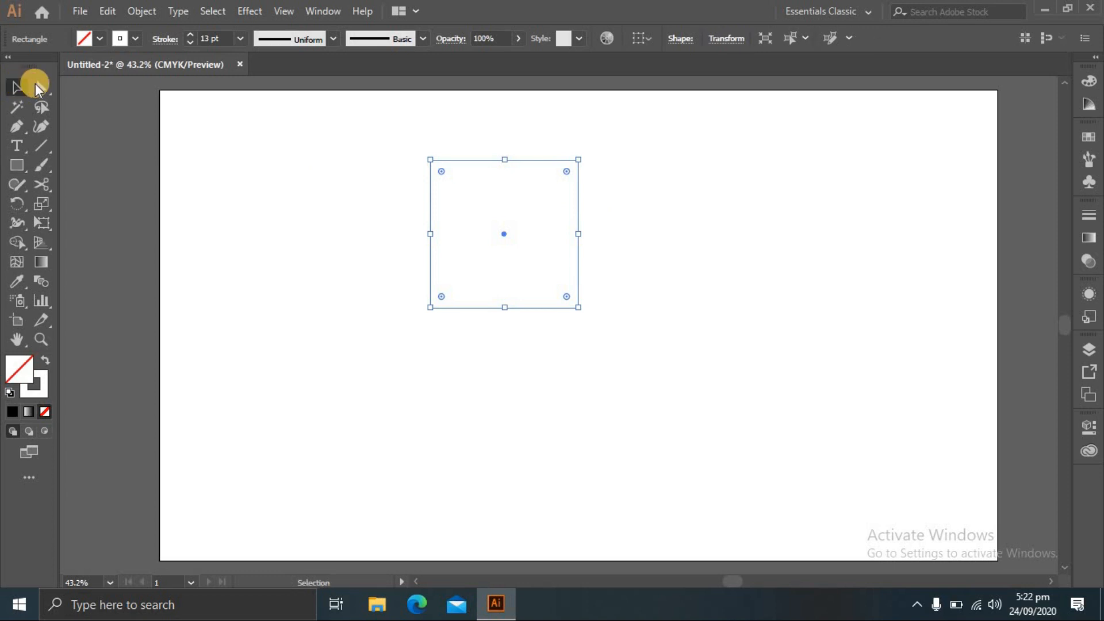
pyautogui.rightClick(576, 275)
pyautogui.moveTo(633, 486)
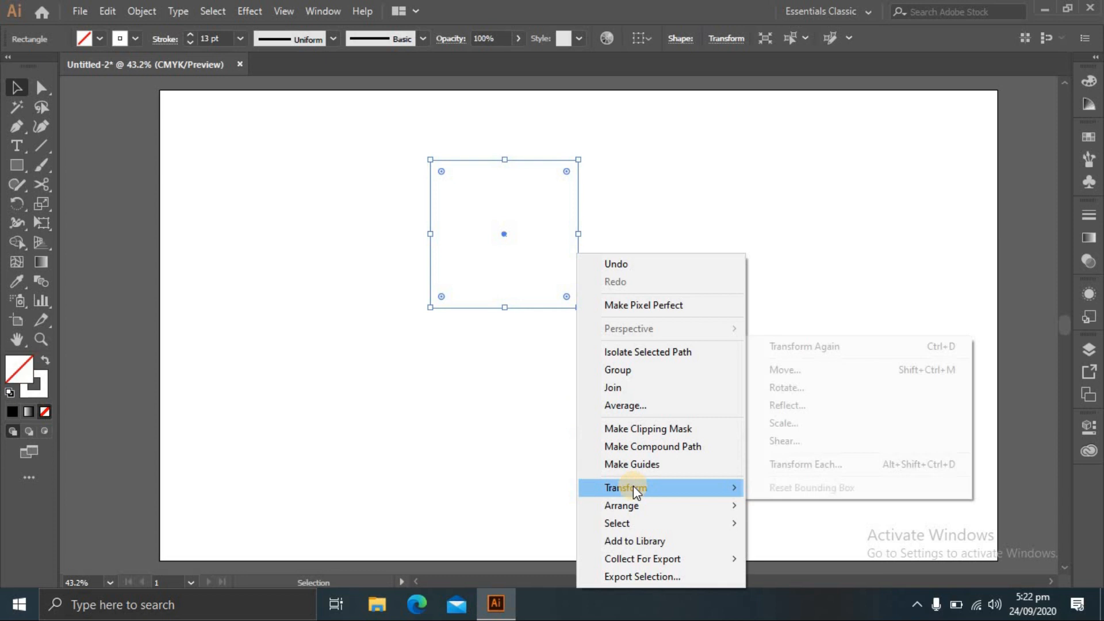
pyautogui.click(830, 389)
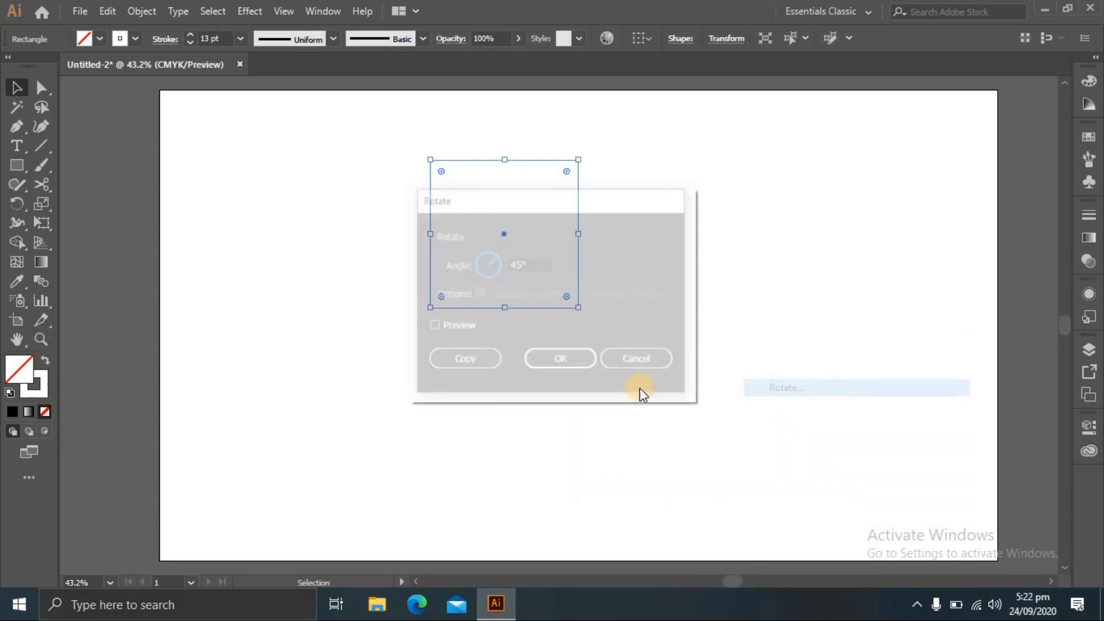
pyautogui.click(463, 361)
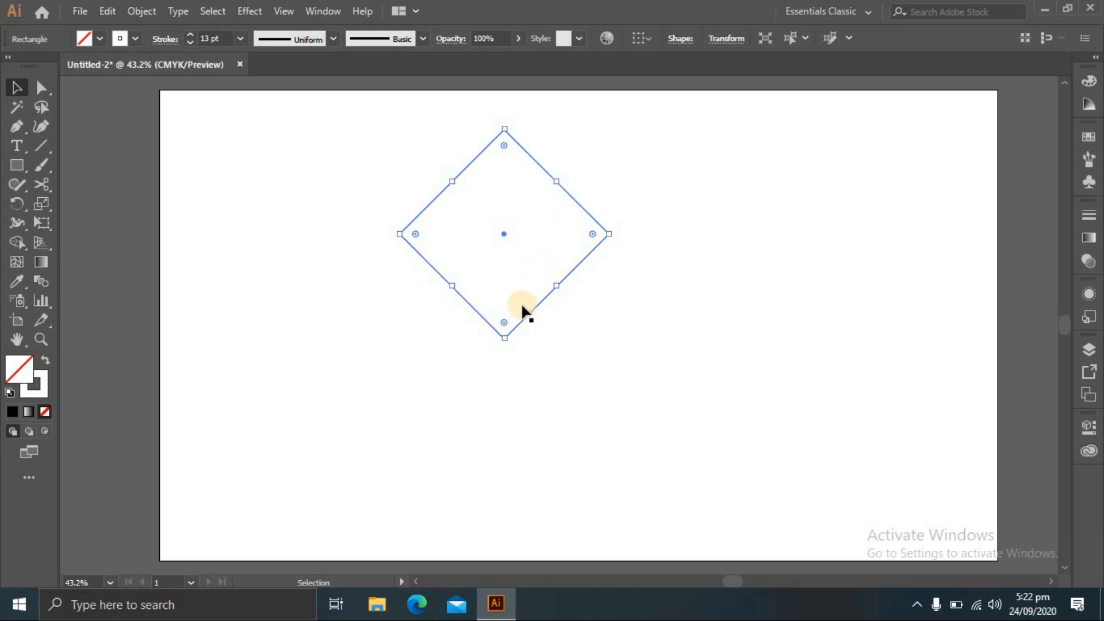
# Flatten the rotated square into a wide diamond by free-distorting its upper and lower corners towards the centre
pyautogui.click(48, 225)
pyautogui.click(116, 224)
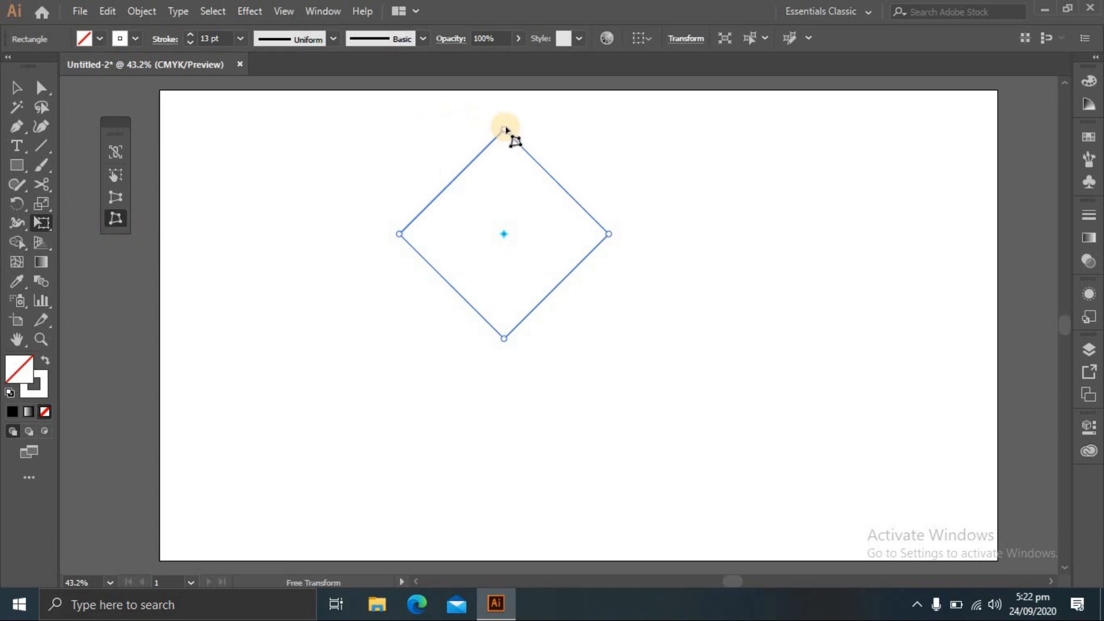
pyautogui.moveTo(505, 129); pyautogui.dragTo(504, 170)
pyautogui.moveTo(505, 325); pyautogui.dragTo(505, 287)
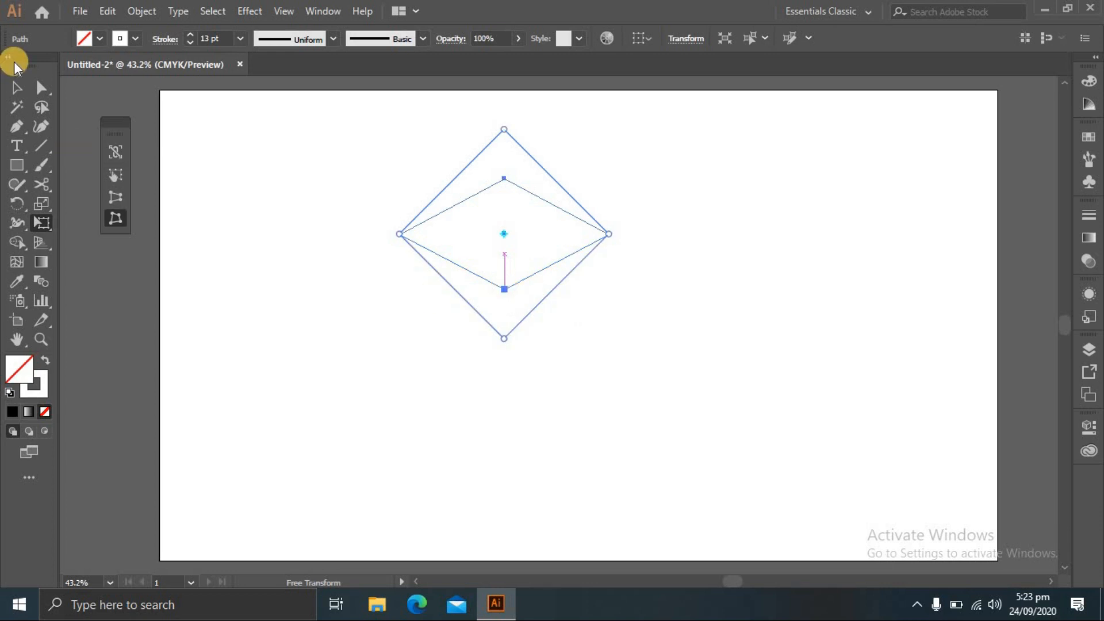
# Give the flattened diamond a black fill and a 1 pt black stroke, and shift it slightly up and to the right
pyautogui.click(17, 88)
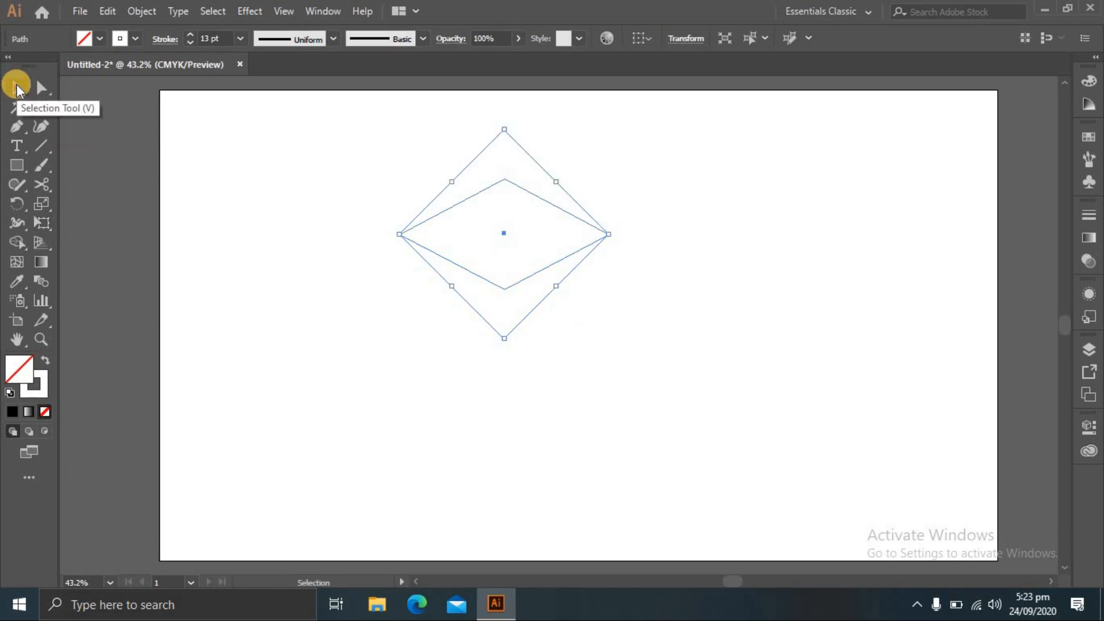
pyautogui.click(464, 365)
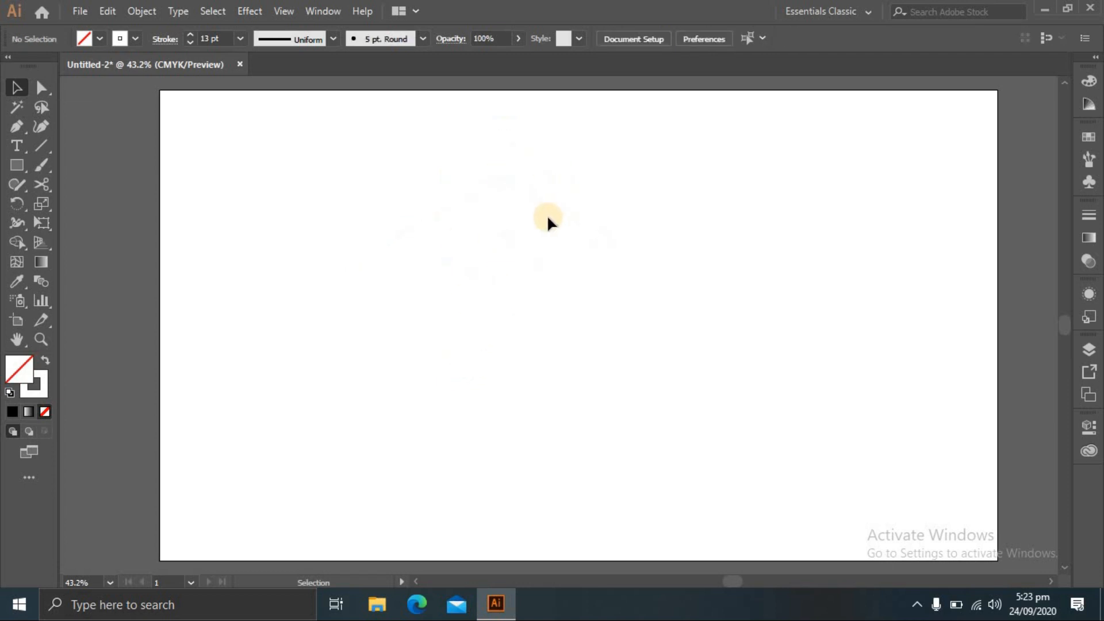
pyautogui.click(557, 262)
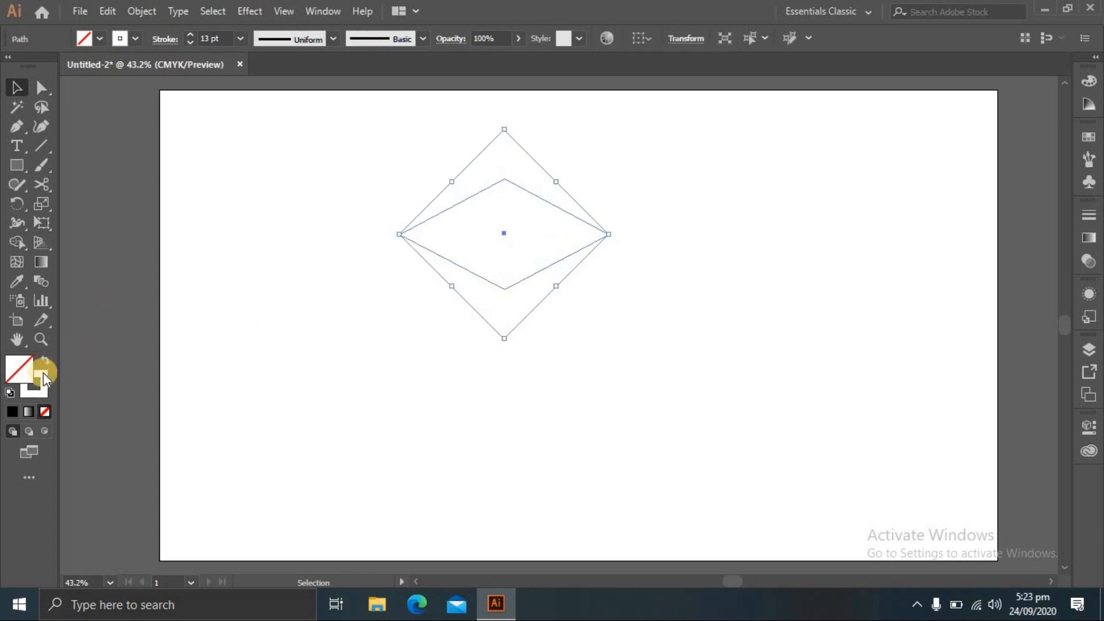
pyautogui.click(9, 394)
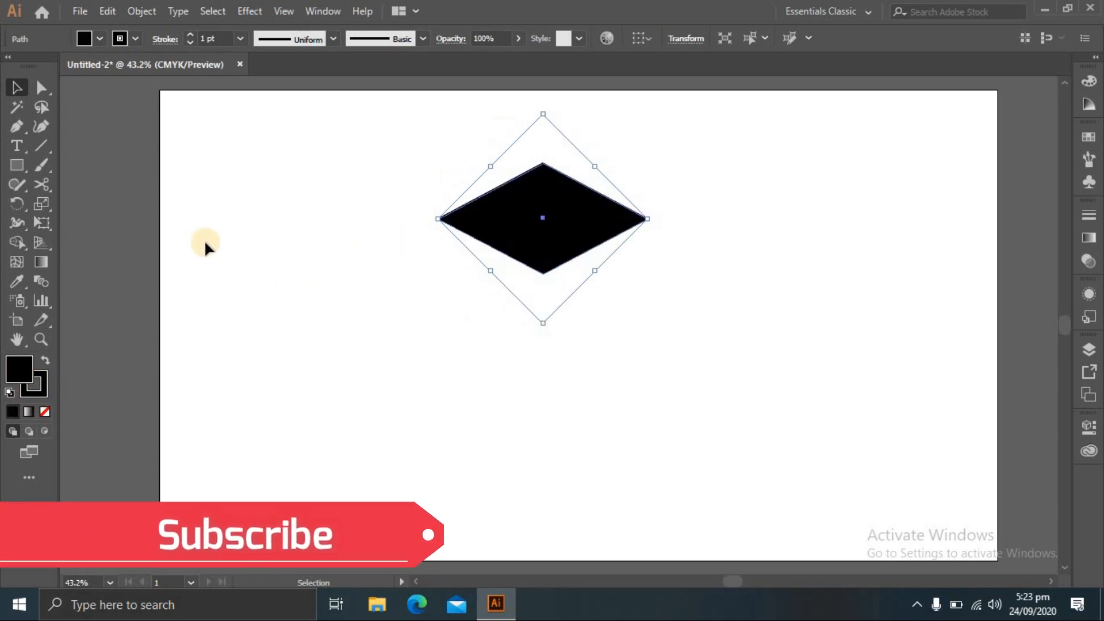
# Draw a V-shaped Pen path just below the diamond, parallel to its lower edges, with a short outward-slanting segment at its right end
pyautogui.click(16, 126)
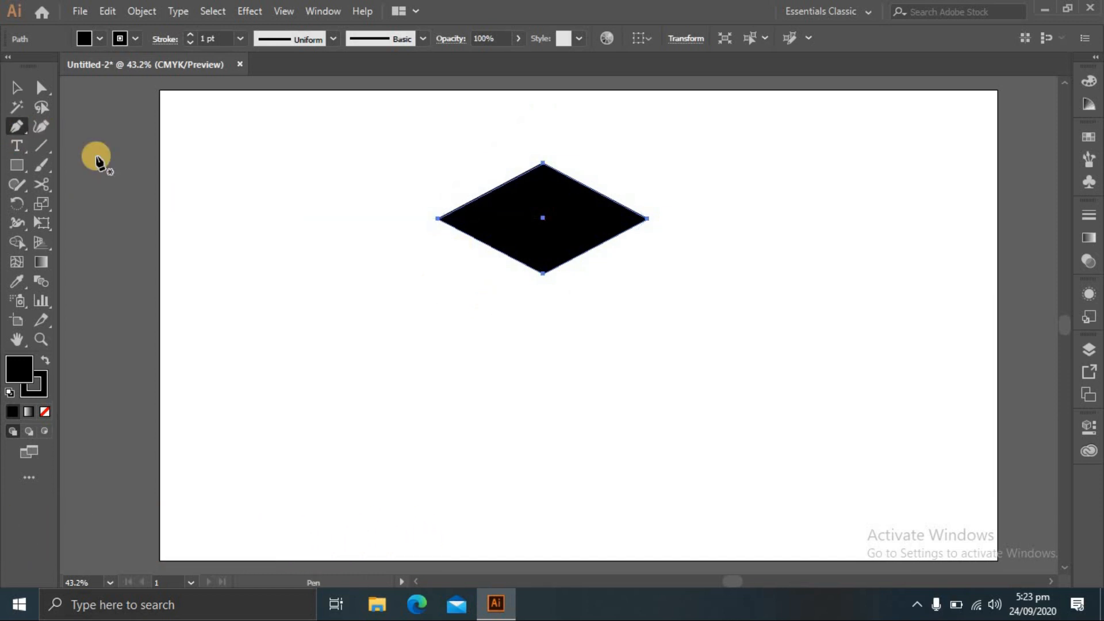
pyautogui.click(16, 87)
pyautogui.click(357, 192)
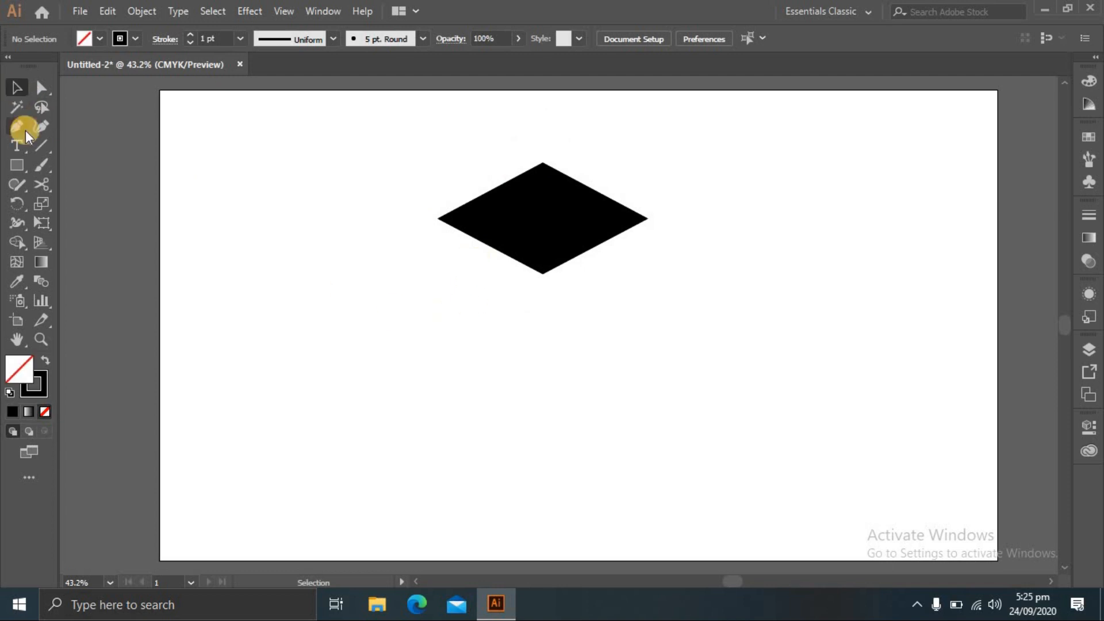
pyautogui.click(23, 128)
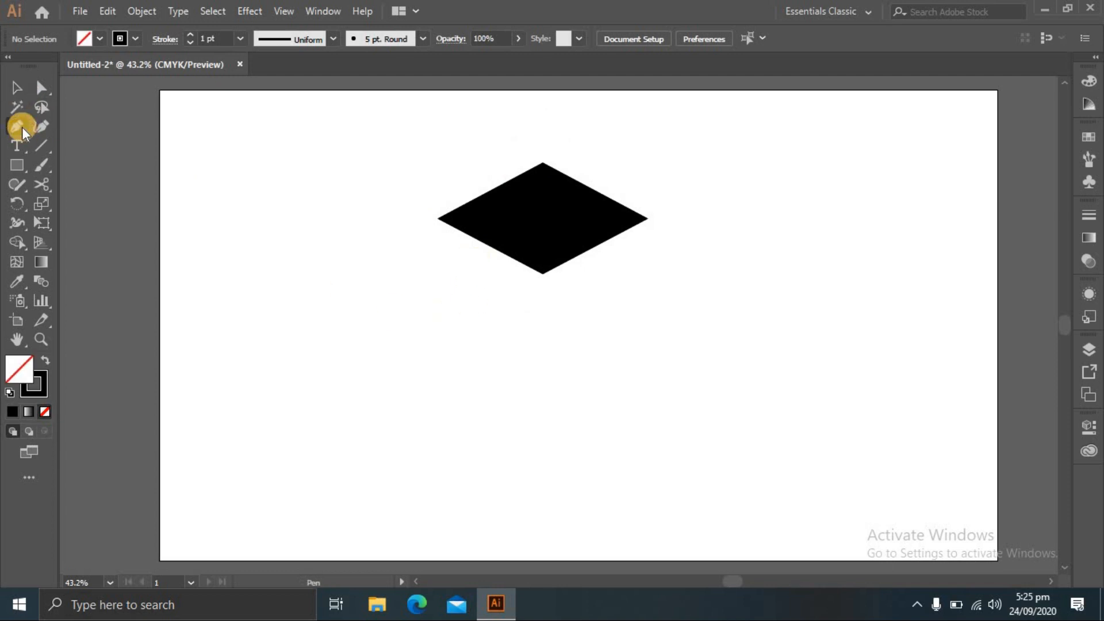
pyautogui.click(470, 249)
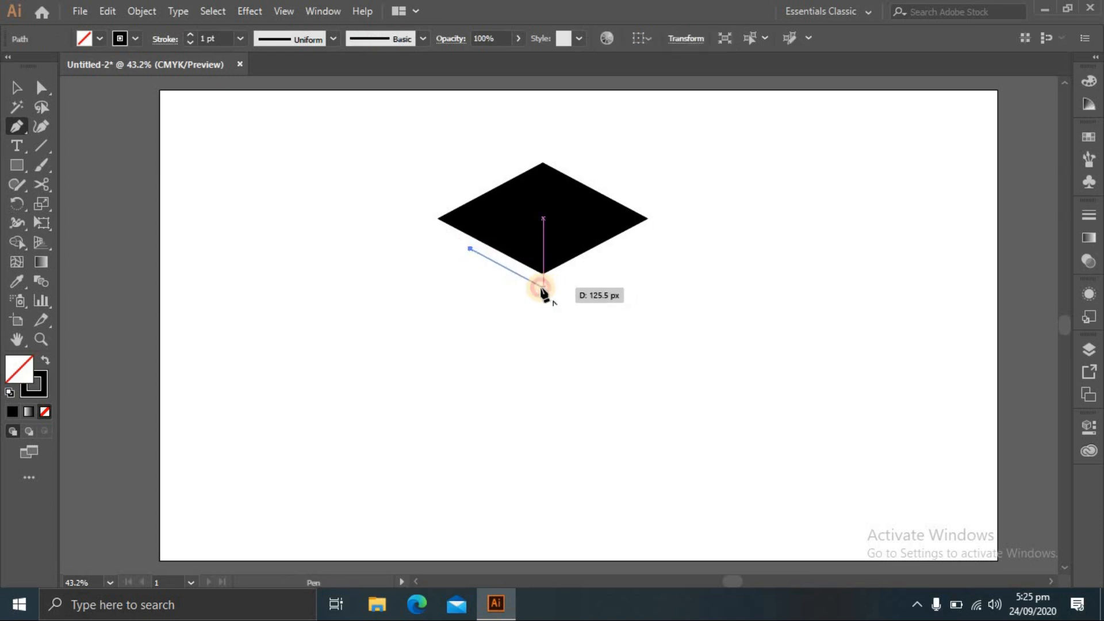
pyautogui.click(543, 287)
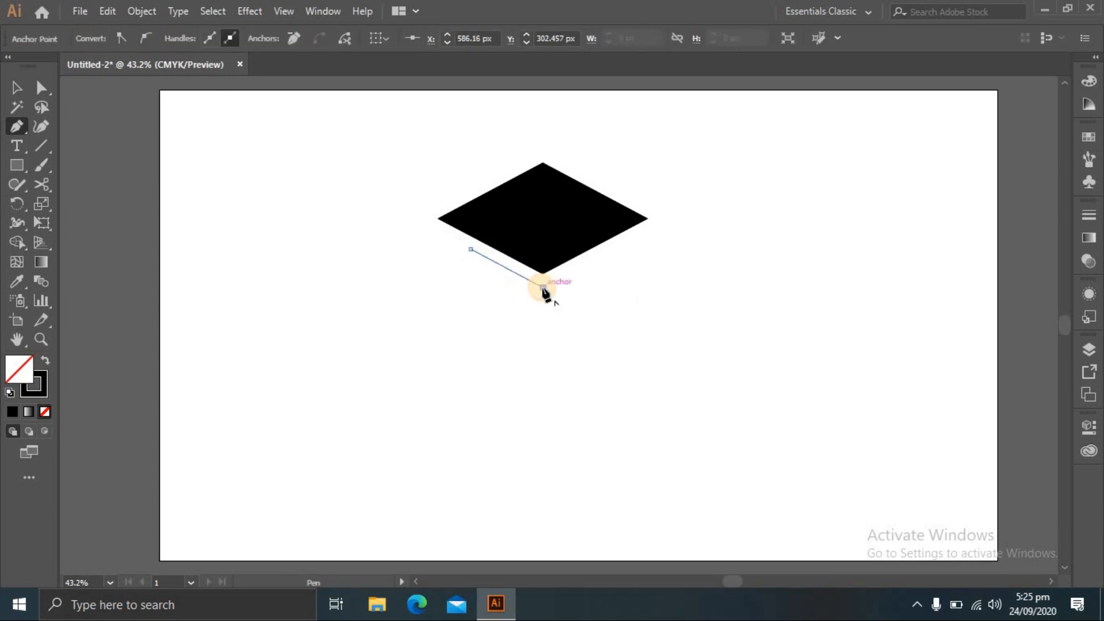
pyautogui.click(615, 249)
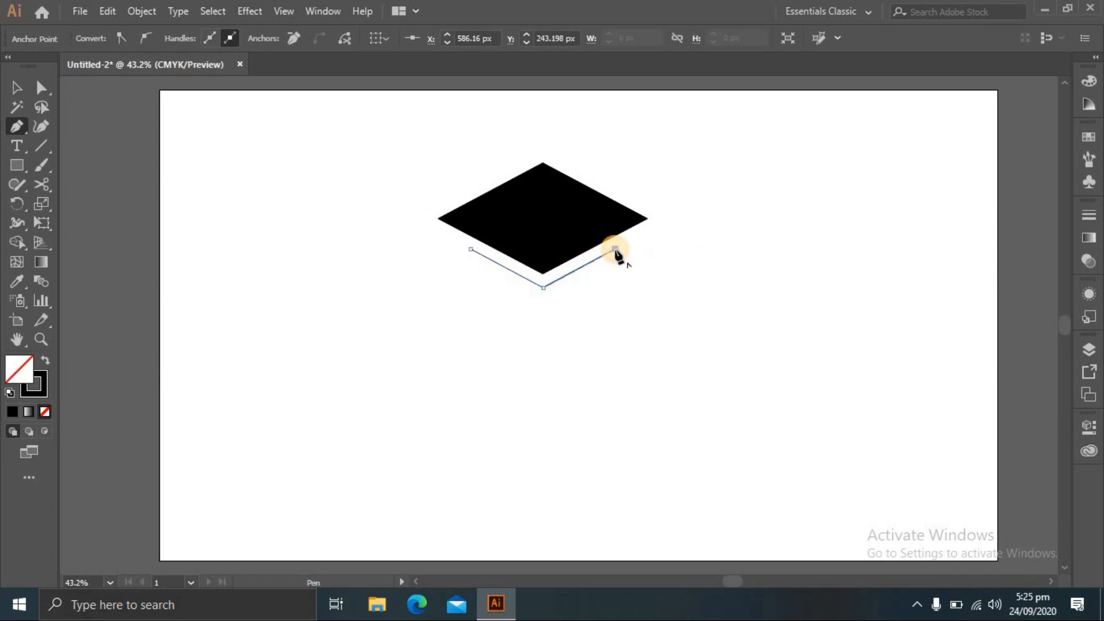
pyautogui.click(635, 274)
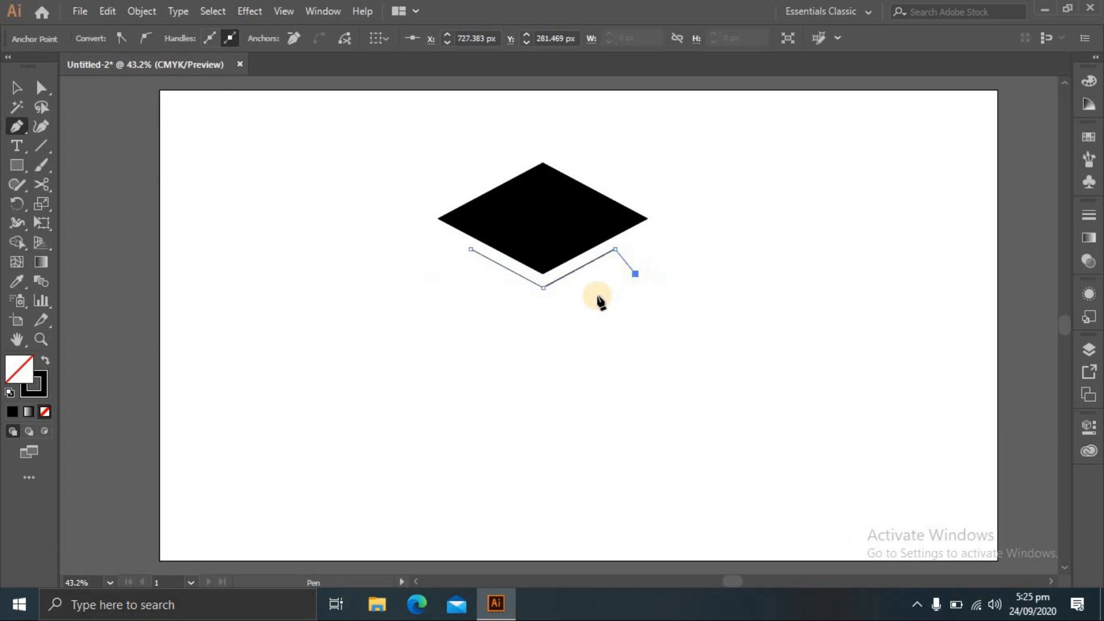
# Complete the band below the diamond with two curved lower edges meeting at a central point, and close the path at its left end
pyautogui.click(544, 320)
pyautogui.moveTo(543, 321); pyautogui.dragTo(514, 350)
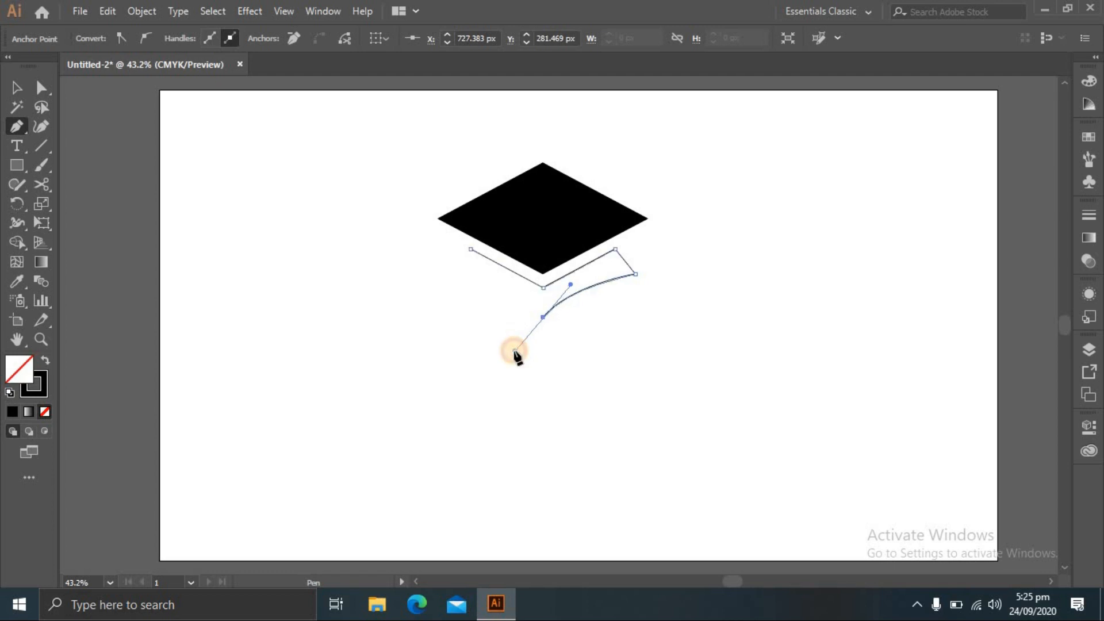
pyautogui.click(543, 319)
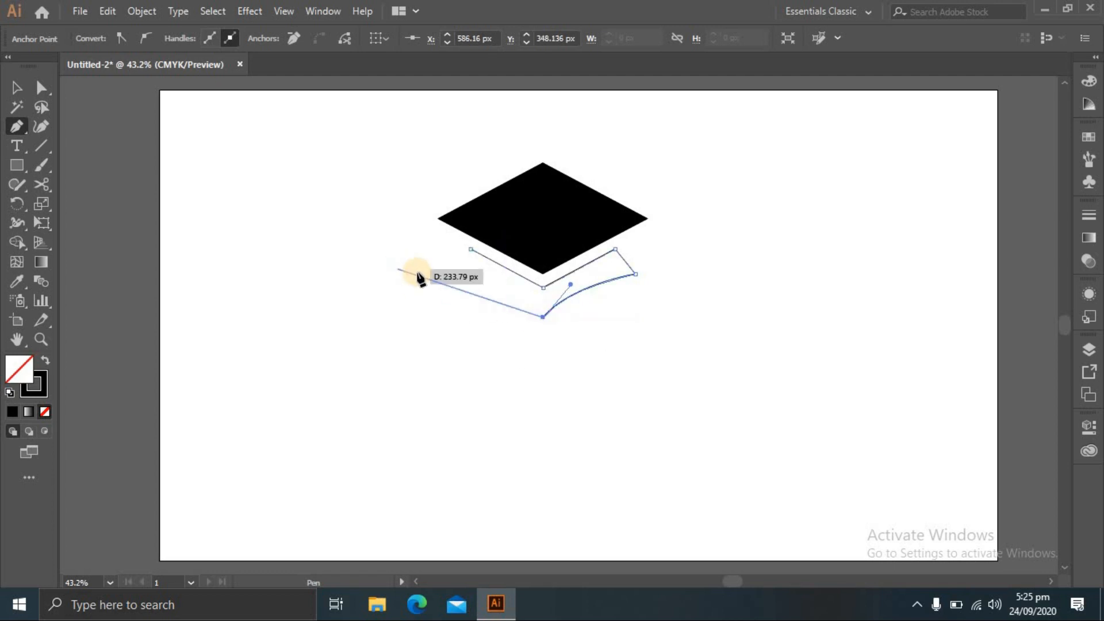
pyautogui.moveTo(457, 275); pyautogui.dragTo(412, 266)
pyautogui.click(455, 275)
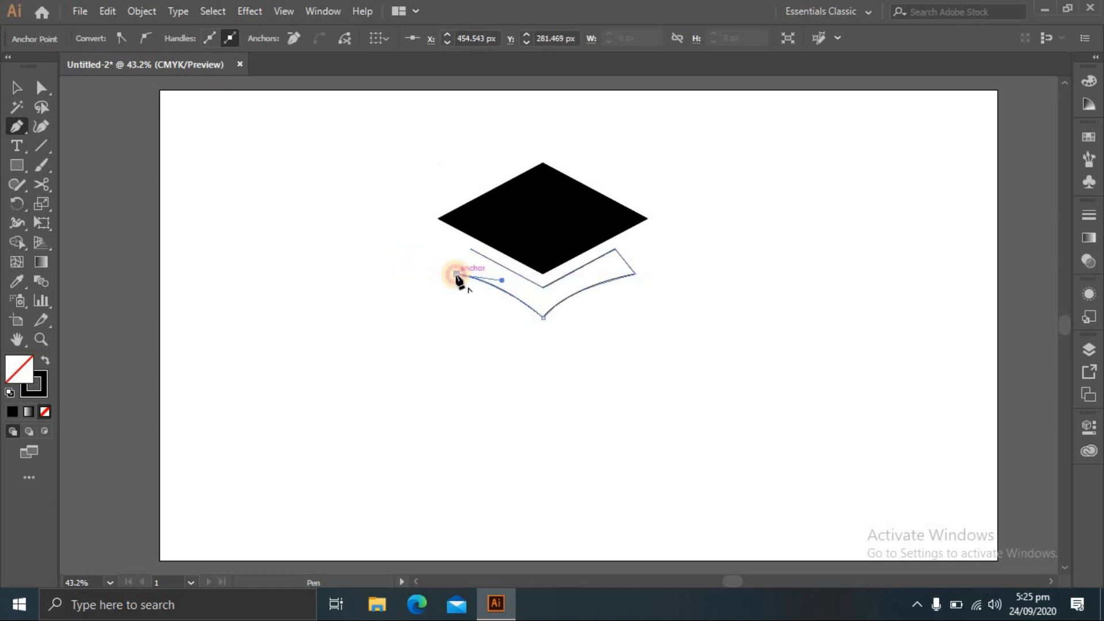
pyautogui.click(470, 250)
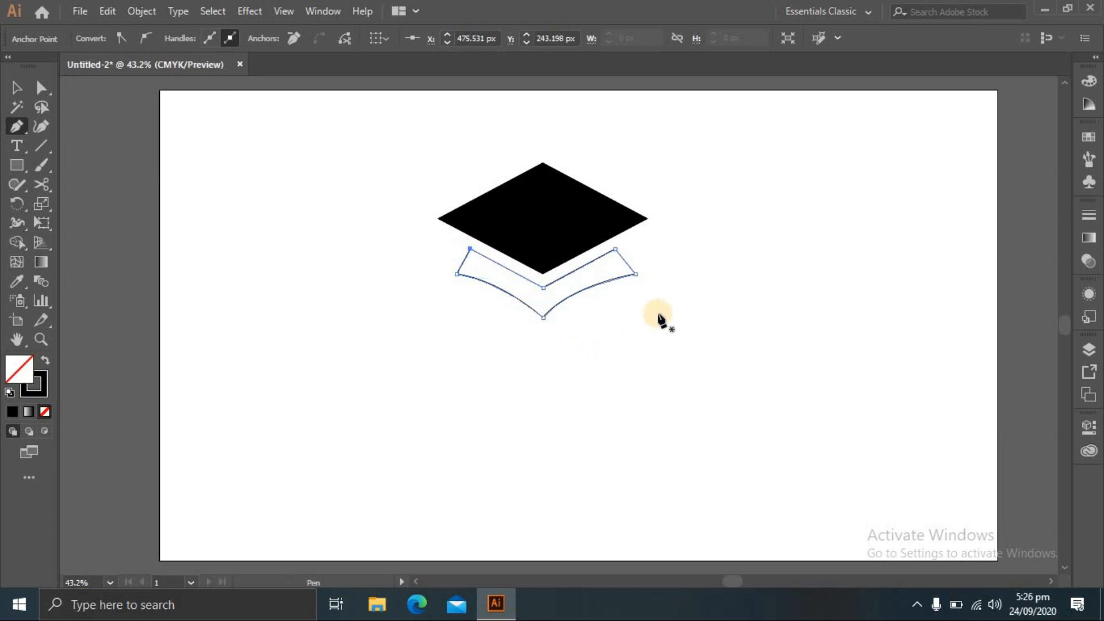
# Undo the stray anchor point on the diamond and enlarge the diamond proportionally from its centre
pyautogui.click(560, 193)
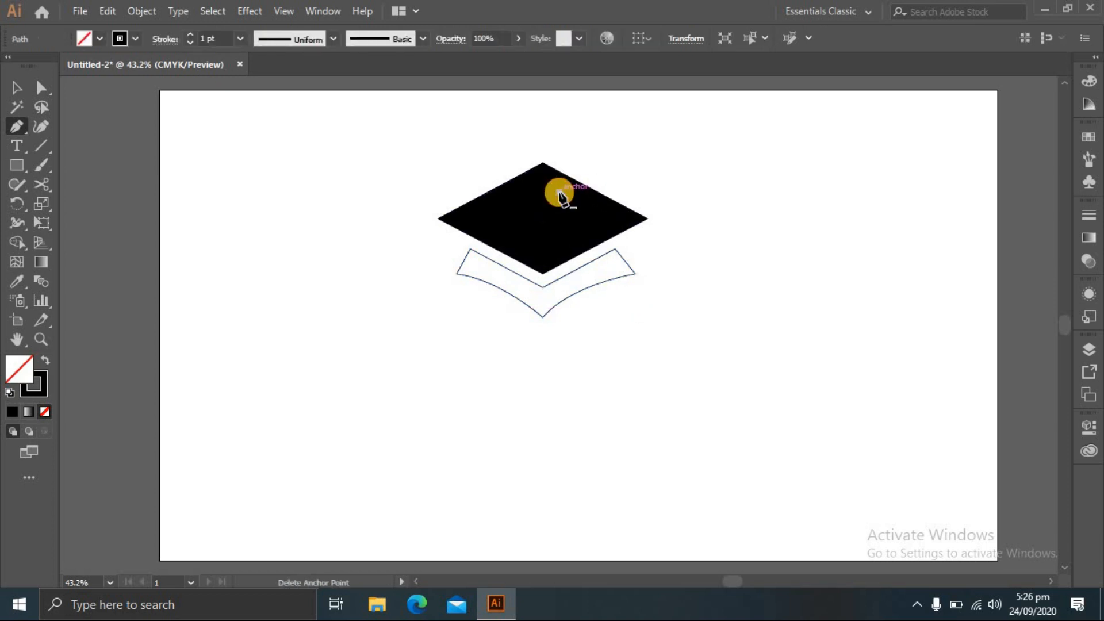
pyautogui.hotkey('ctrl', 'z')
pyautogui.click(12, 82)
pyautogui.click(525, 205)
pyautogui.moveTo(652, 221)
pyautogui.mouseDown()
pyautogui.moveTo(675, 228)
pyautogui.moveTo(668, 224)
pyautogui.mouseUp()
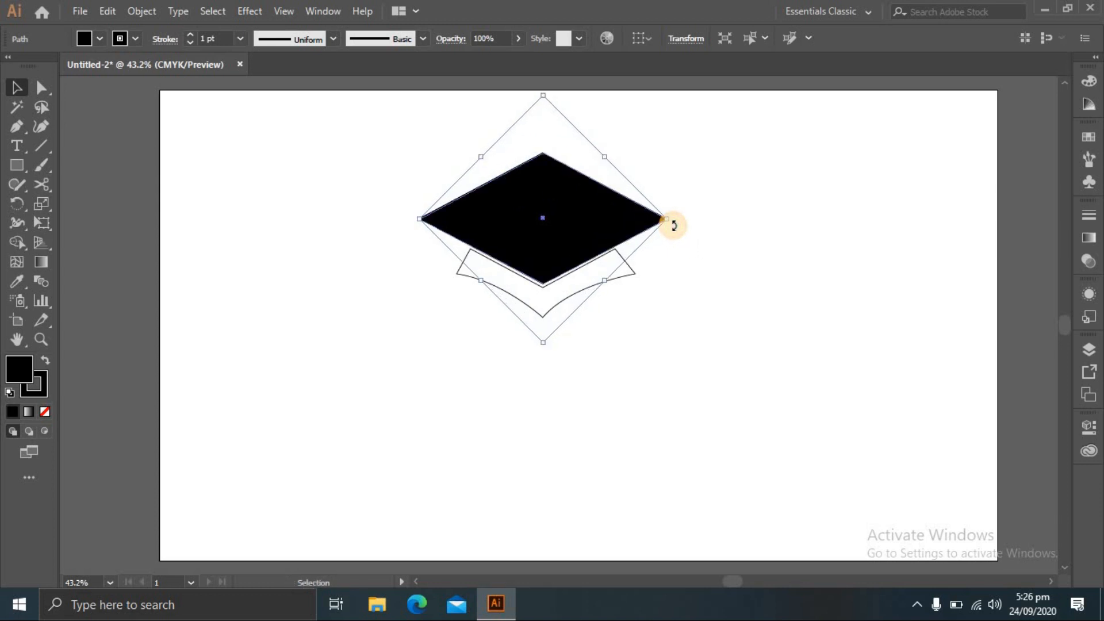
# Fill the curved band below the diamond with black
pyautogui.click(555, 289)
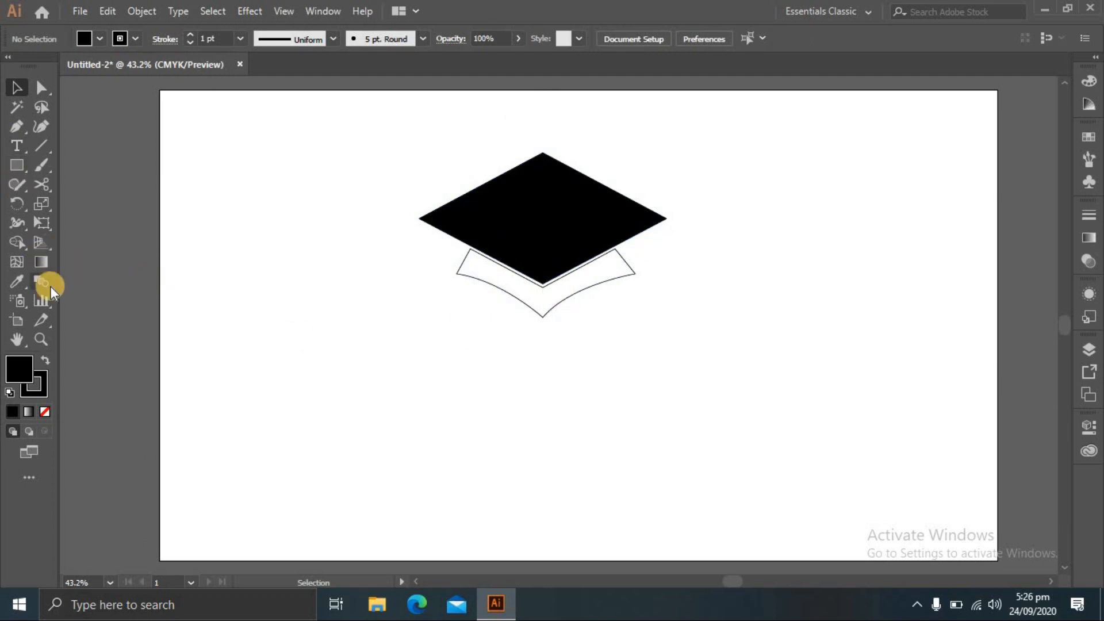
pyautogui.click(544, 290)
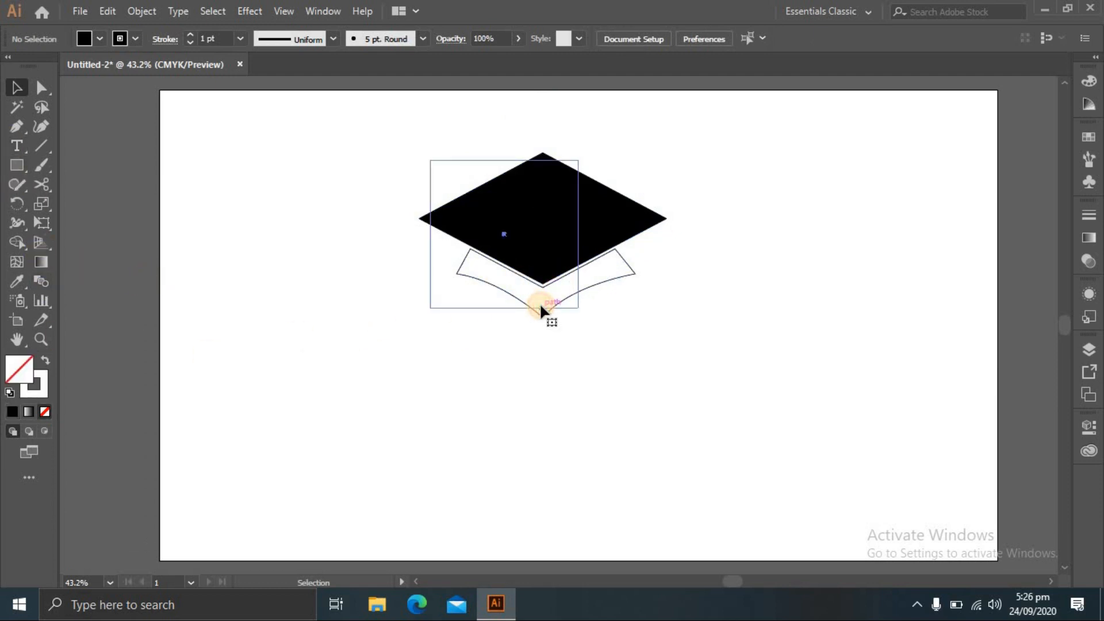
pyautogui.click(605, 281)
pyautogui.moveTo(28, 393); pyautogui.dragTo(21, 380)
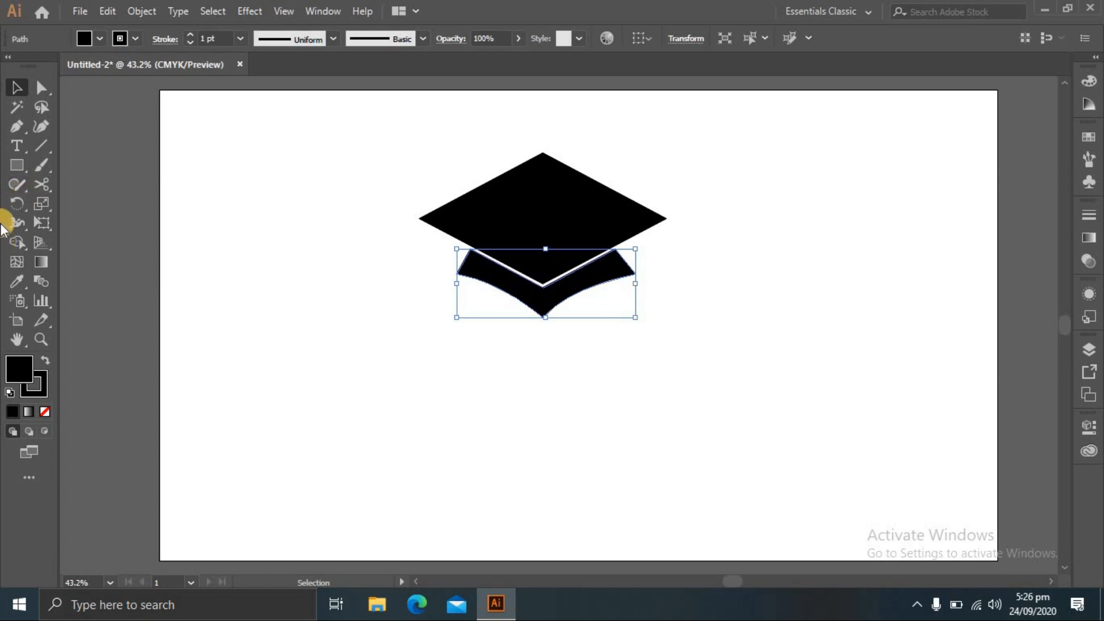
# Enlarge the curved band proportionally from its centre, almost to the diamond's width
pyautogui.moveTo(549, 320)
pyautogui.mouseDown()
pyautogui.moveTo(544, 341)
pyautogui.moveTo(544, 325)
pyautogui.mouseUp()
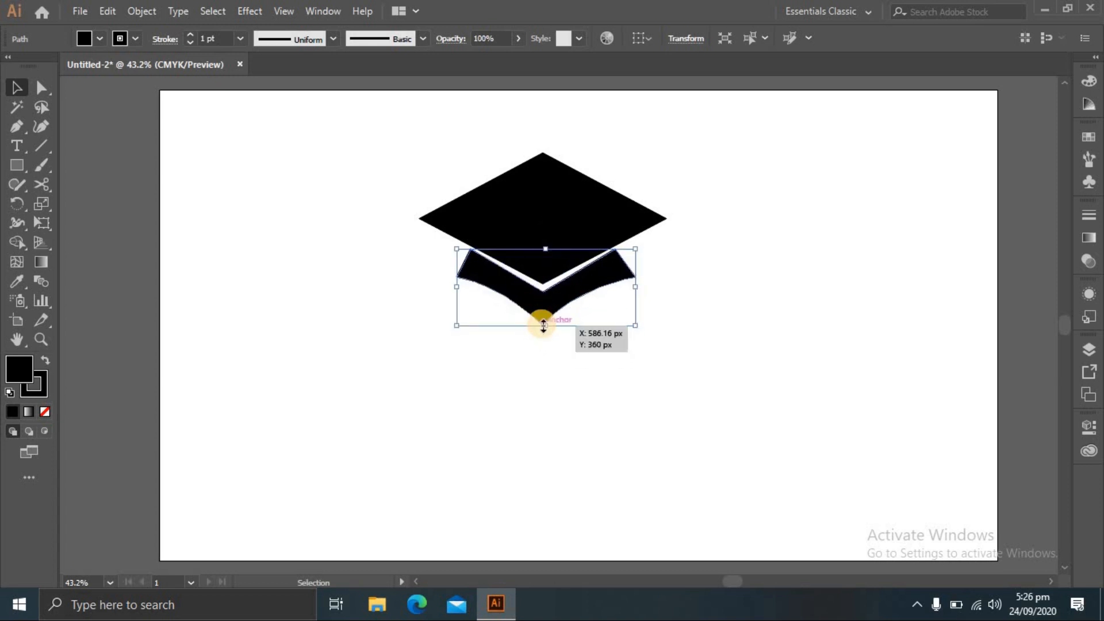
pyautogui.moveTo(635, 325); pyautogui.dragTo(634, 324)
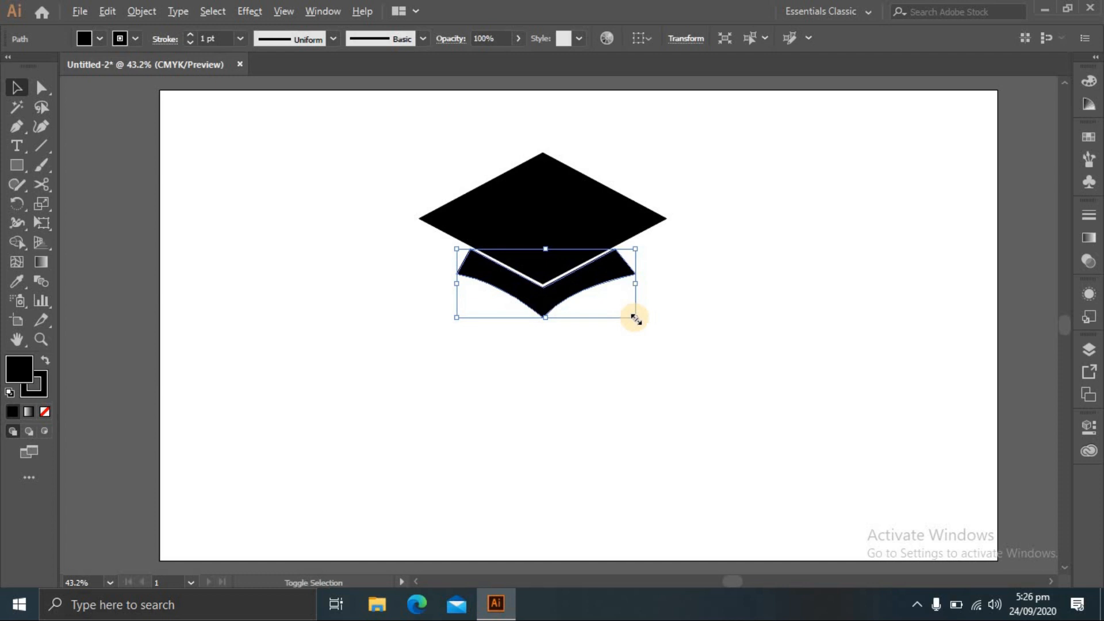
pyautogui.moveTo(635, 318); pyautogui.dragTo(652, 340)
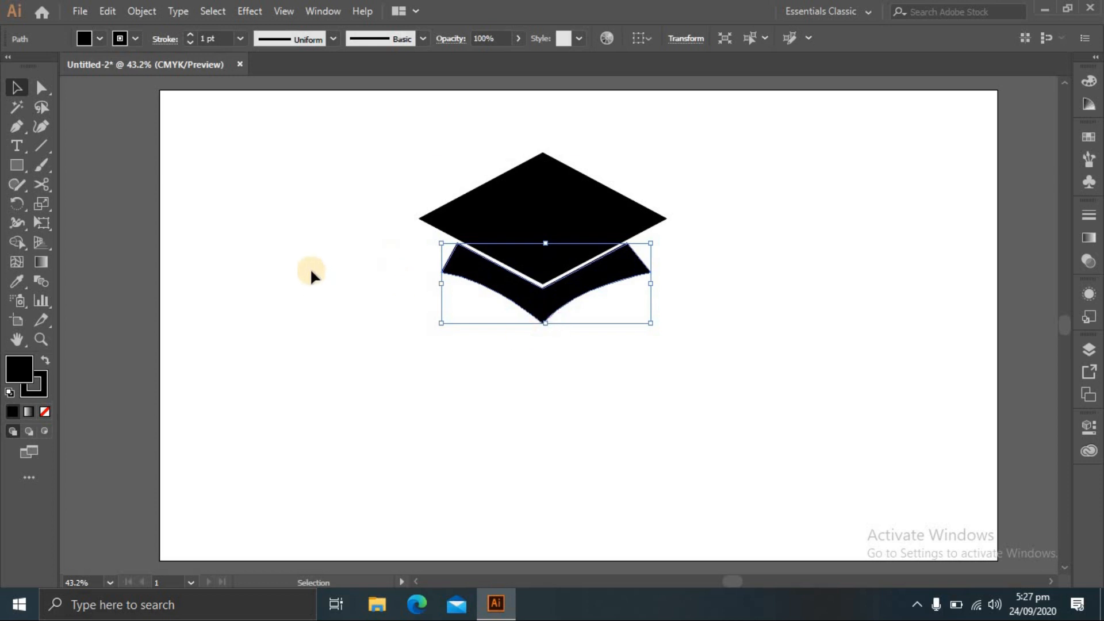
# Draw a short vertical line to the left of the cap and set its stroke to 8 pt
pyautogui.click(39, 149)
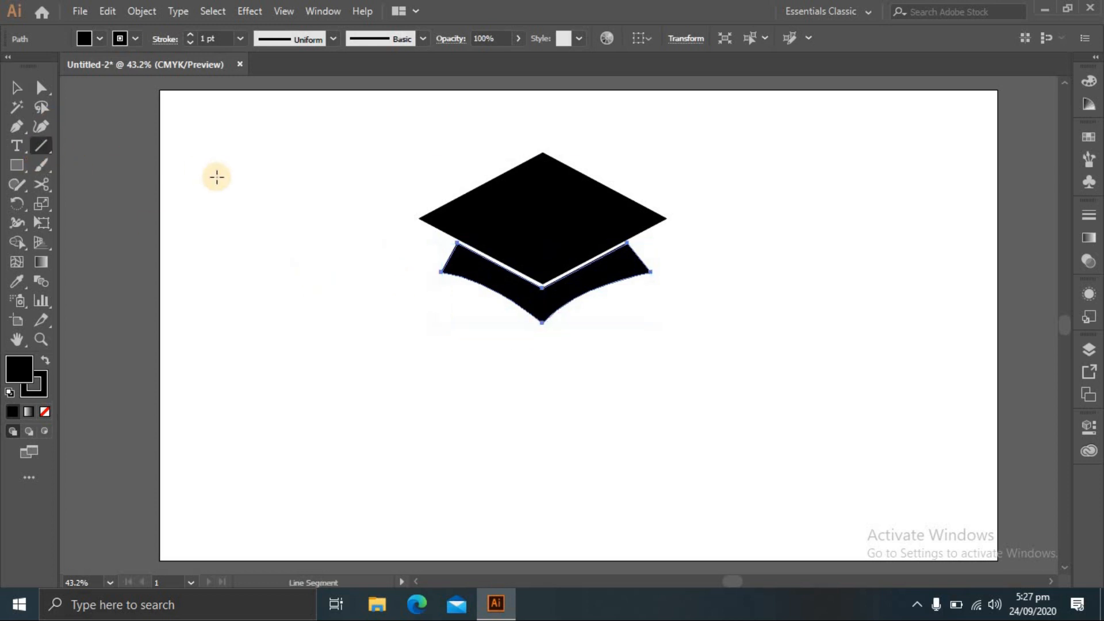
pyautogui.moveTo(279, 236); pyautogui.dragTo(321, 307)
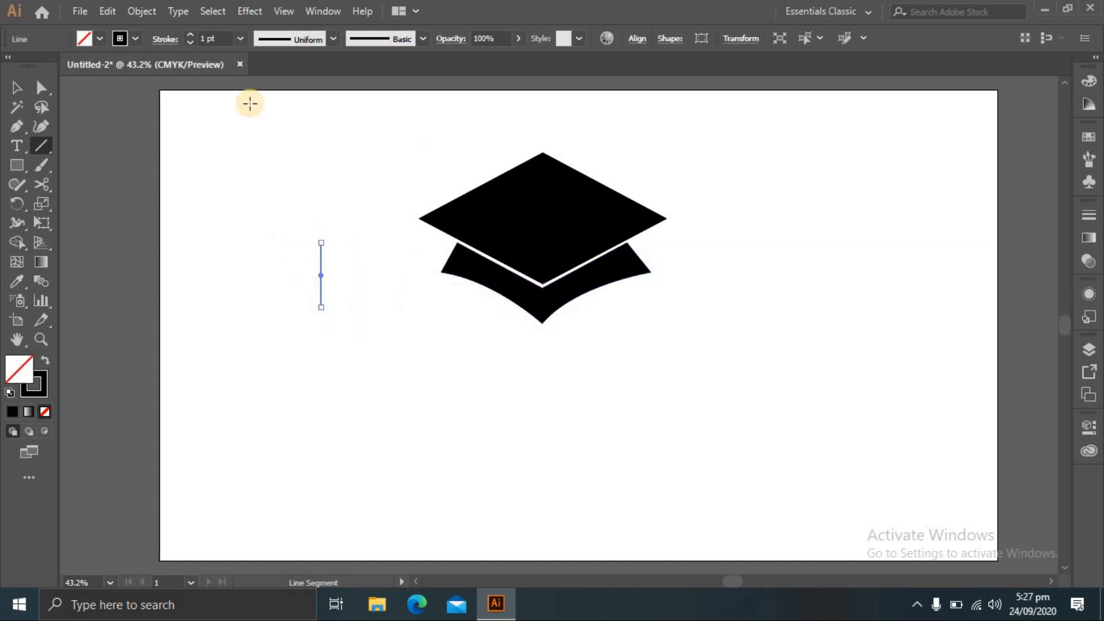
pyautogui.click(191, 34)
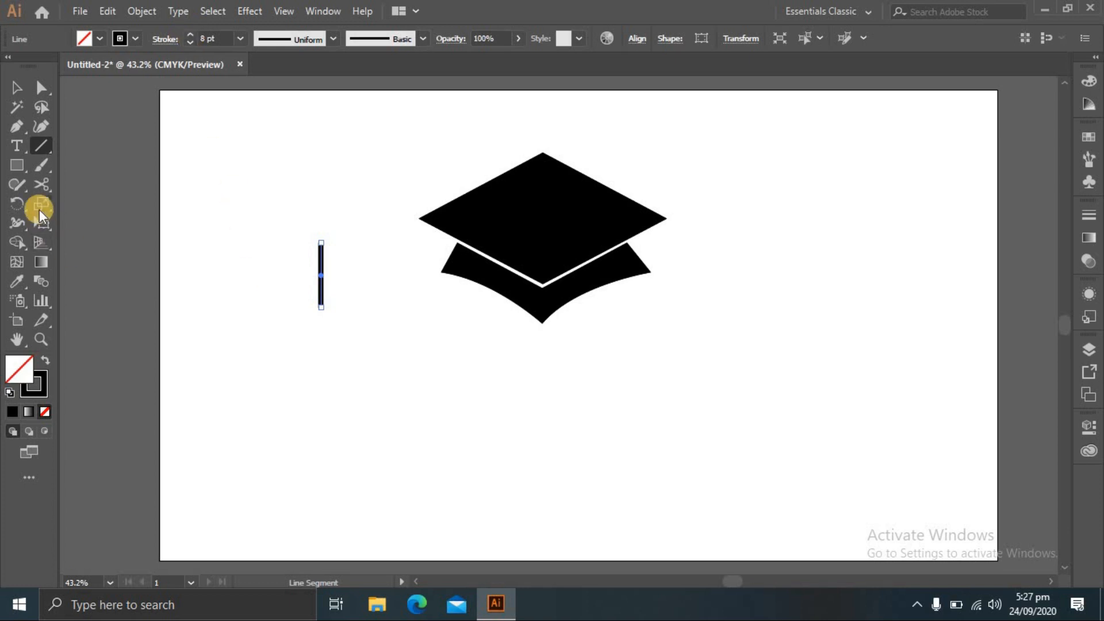
# Draw a small upright ellipse just below the vertical line and fill it with black
pyautogui.moveTo(20, 171); pyautogui.dragTo(61, 202)
pyautogui.moveTo(294, 318); pyautogui.dragTo(311, 360)
pyautogui.moveTo(30, 391); pyautogui.dragTo(17, 371)
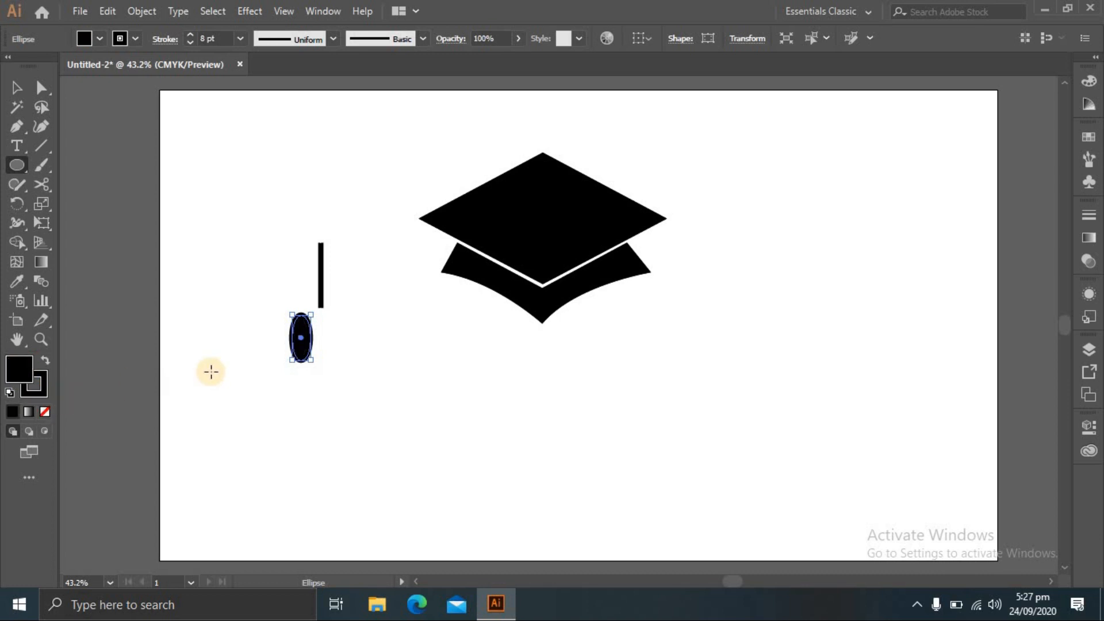
# Draw a black three-sided polygon with a 50 px radius just below the ellipse
pyautogui.click(16, 88)
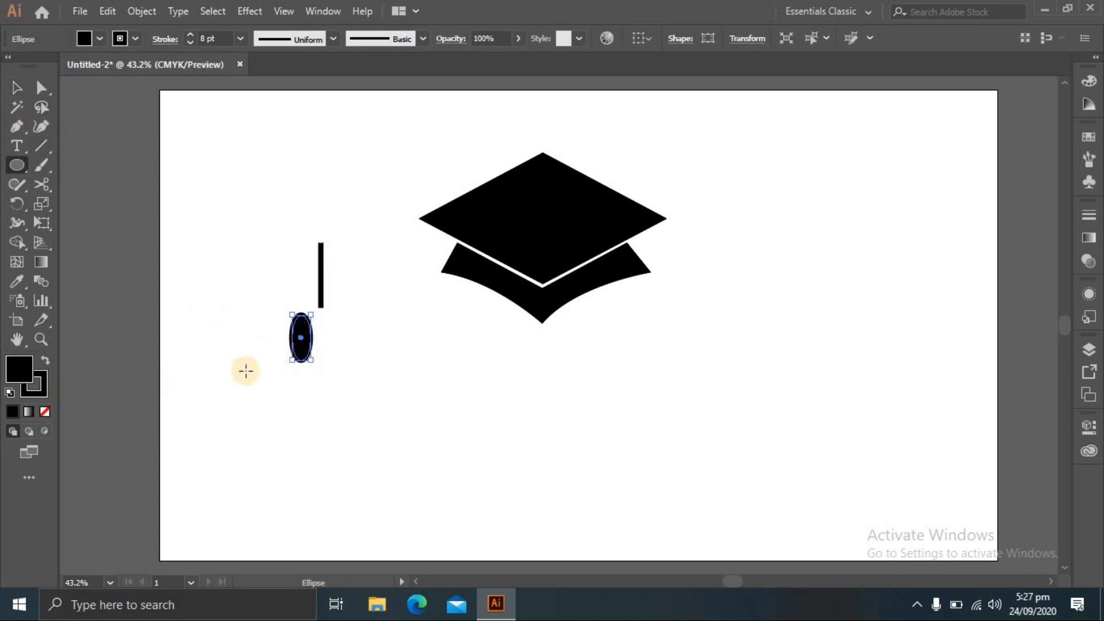
pyautogui.moveTo(19, 165); pyautogui.dragTo(58, 219)
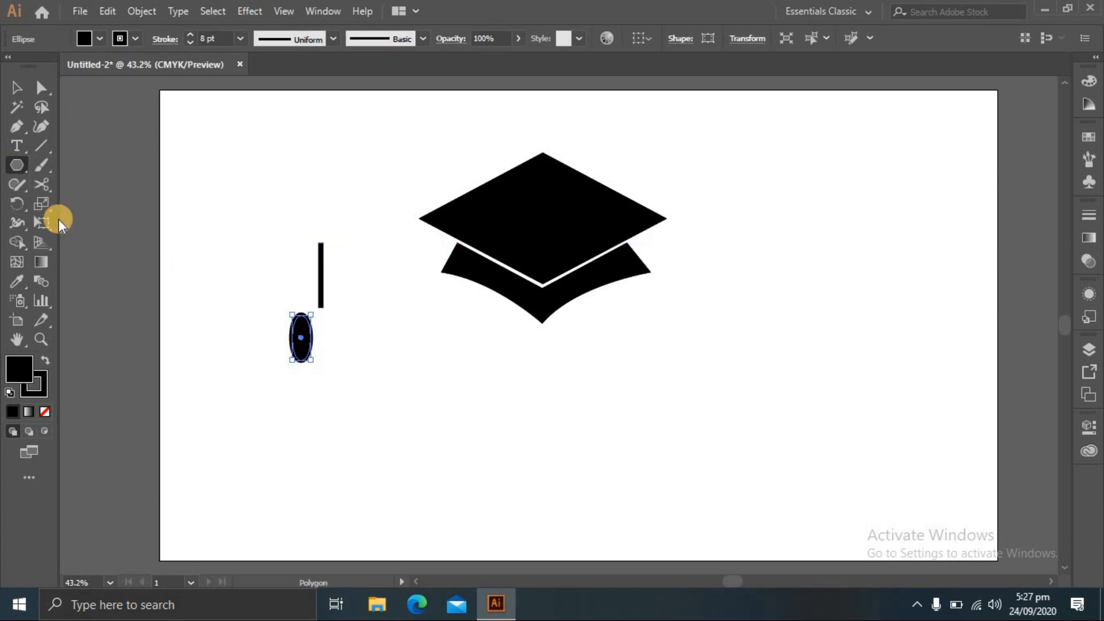
pyautogui.click(298, 426)
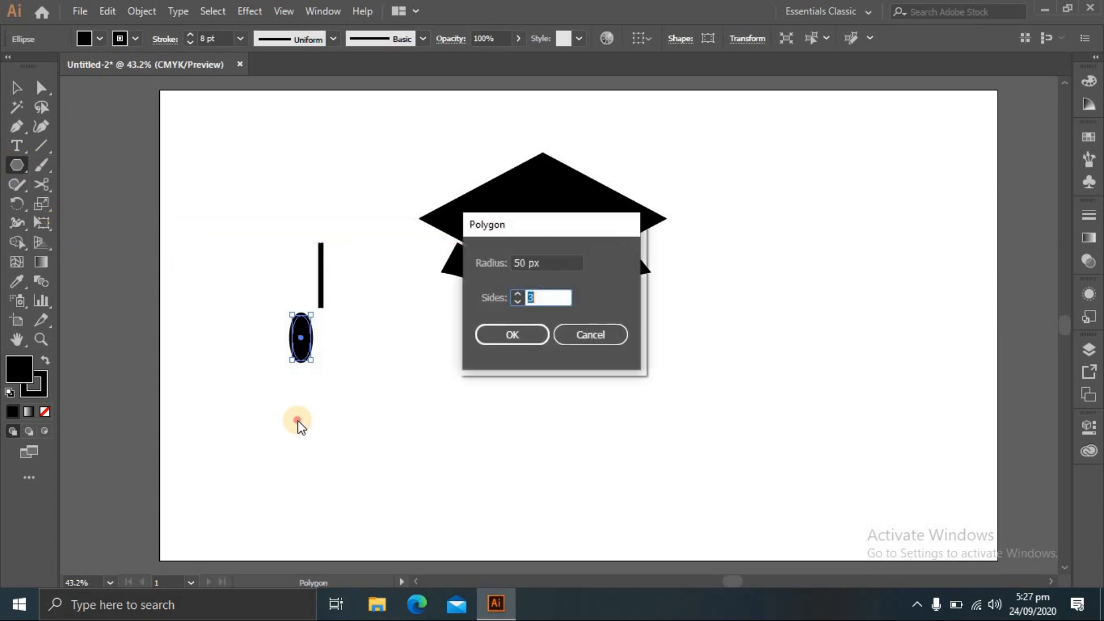
pyautogui.click(520, 336)
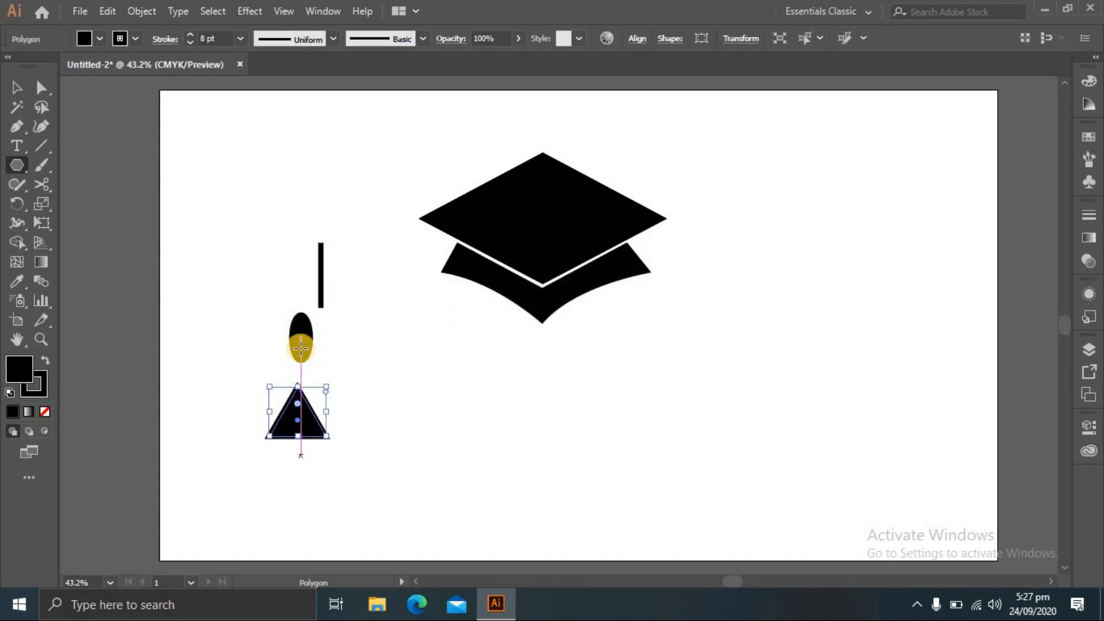
pyautogui.moveTo(302, 335); pyautogui.dragTo(309, 336)
pyautogui.hotkey('ctrl', 'z')
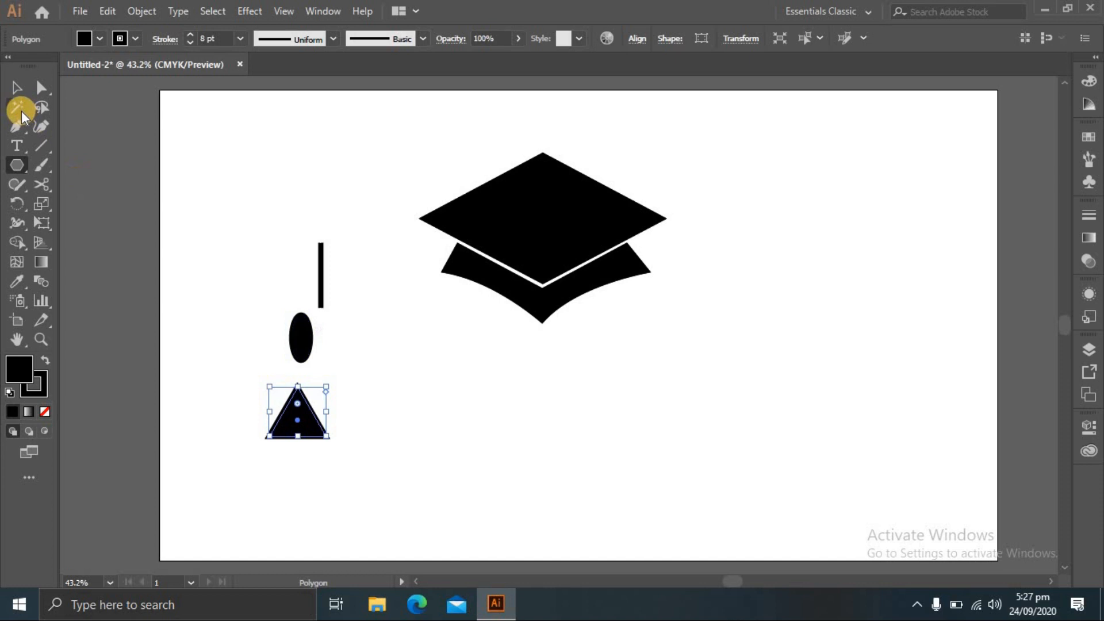
# Attach the ellipse to the line's lower end and reshape the triangle into a tall, narrow one centred below the ellipse
pyautogui.click(16, 87)
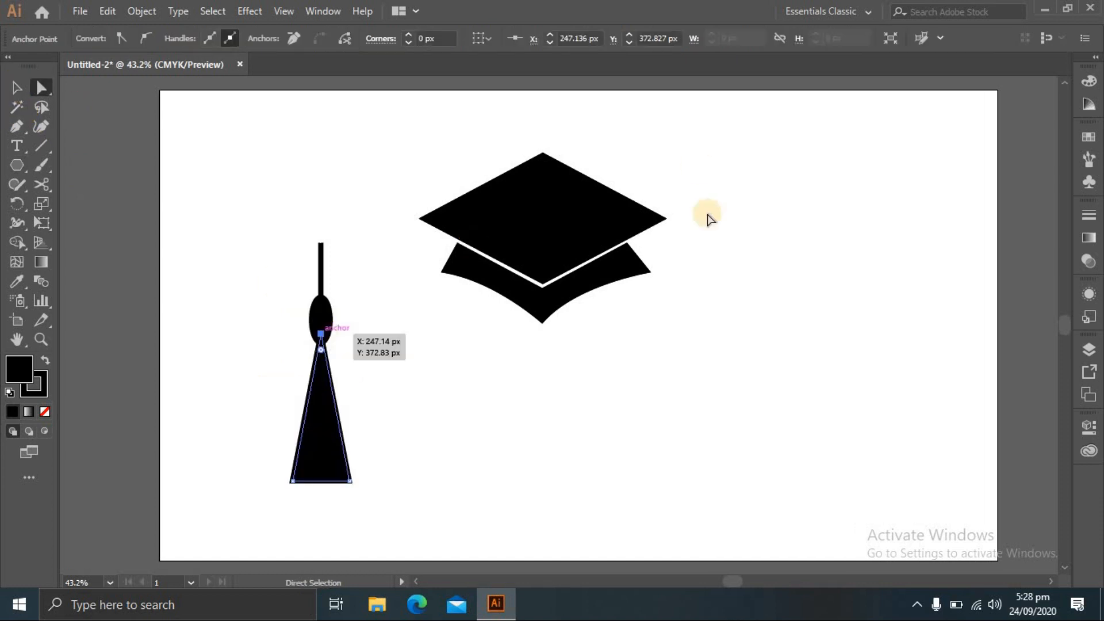
pyautogui.moveTo(321, 446); pyautogui.dragTo(320, 511)
pyautogui.click(321, 396)
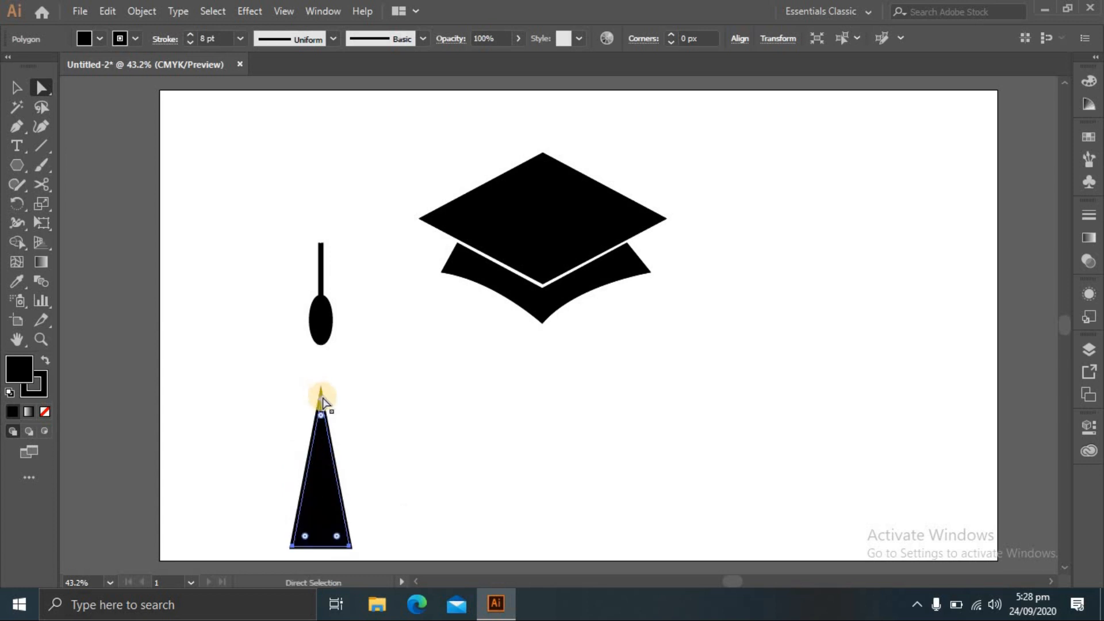
pyautogui.moveTo(321, 378); pyautogui.dragTo(320, 370)
pyautogui.moveTo(324, 449); pyautogui.dragTo(324, 448)
pyautogui.moveTo(324, 448)
pyautogui.mouseDown()
pyautogui.moveTo(313, 470)
pyautogui.moveTo(322, 455)
pyautogui.mouseUp()
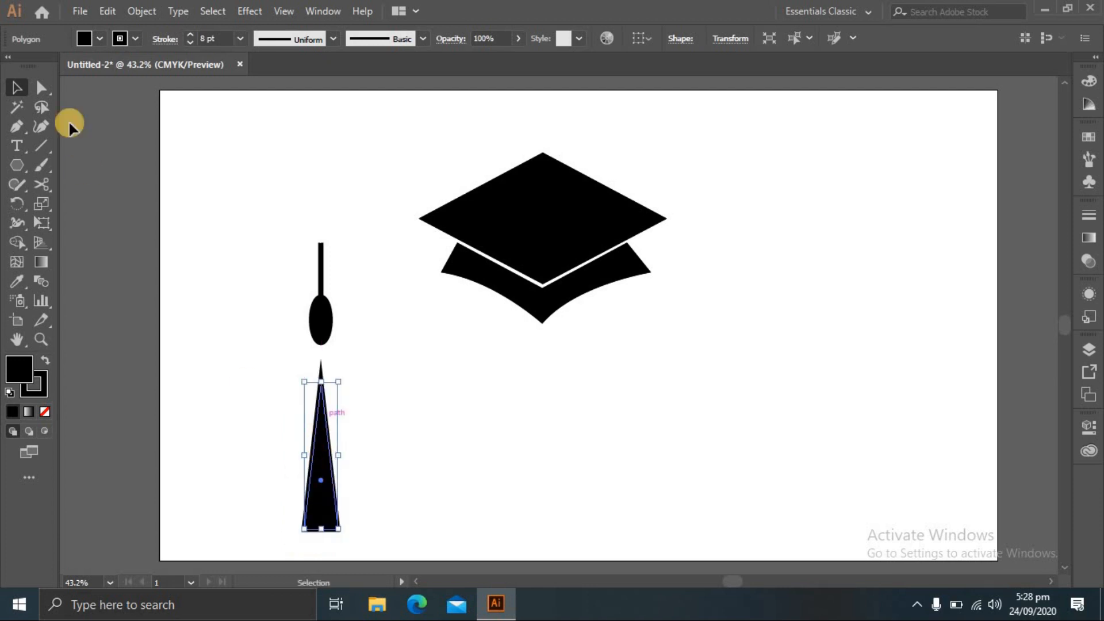
# Extend only the triangle's apex straight up into the middle of the ellipse to join the two shapes
pyautogui.click(40, 88)
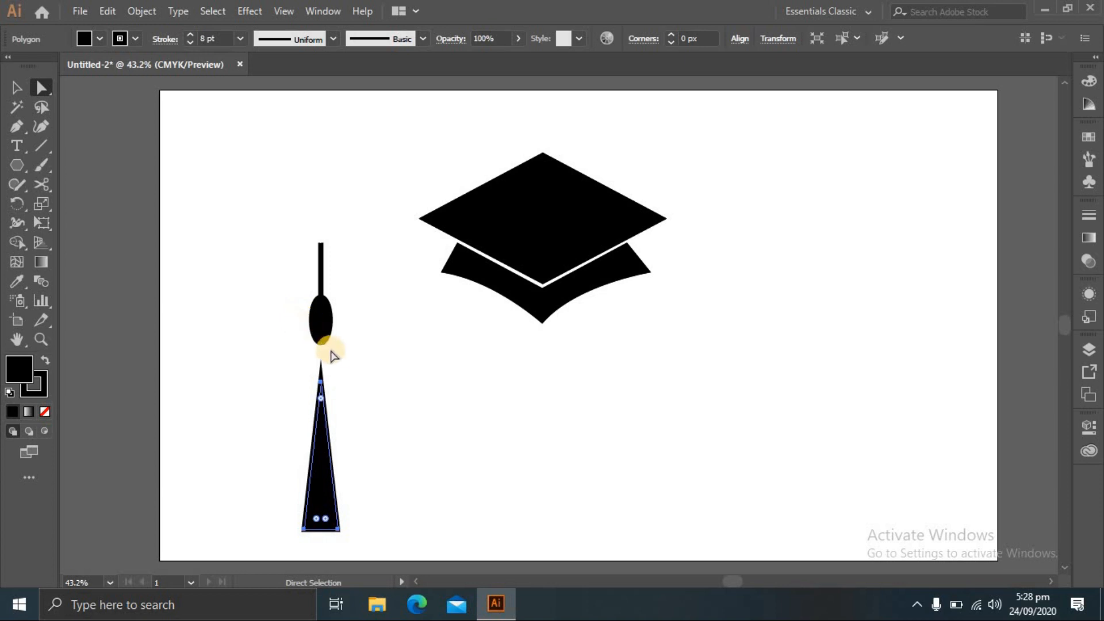
pyautogui.moveTo(357, 382); pyautogui.dragTo(287, 409)
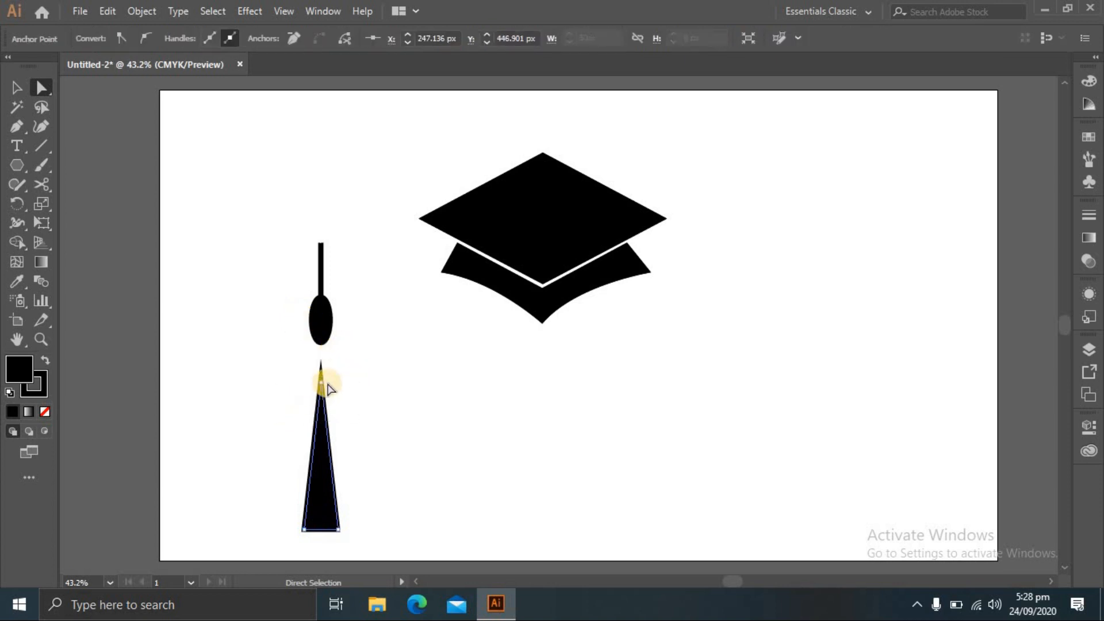
pyautogui.moveTo(320, 362); pyautogui.dragTo(322, 325)
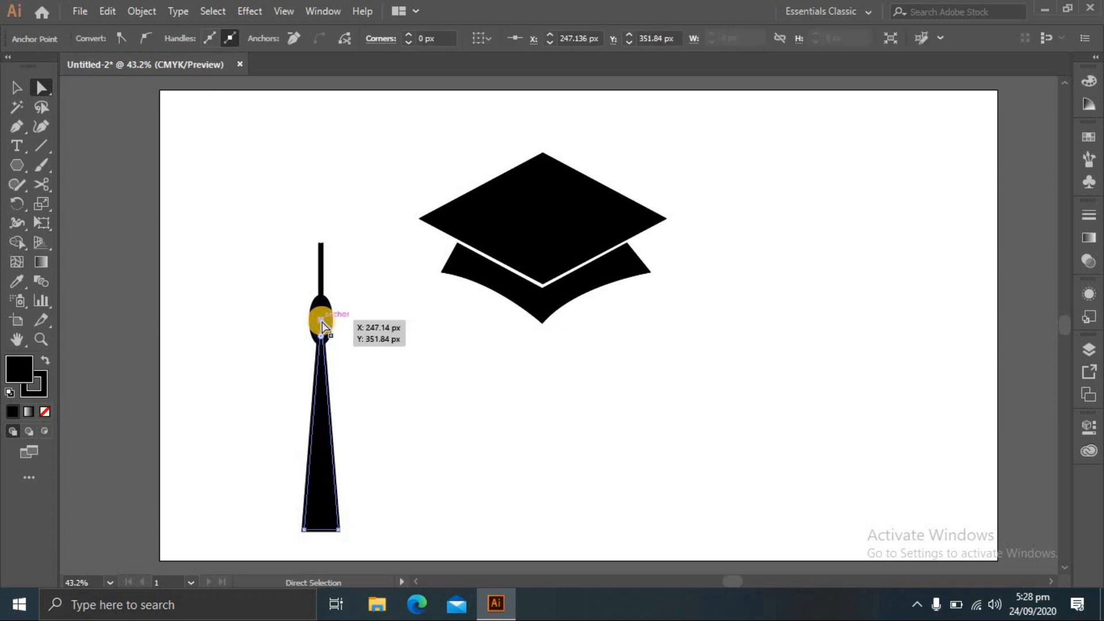
pyautogui.click(401, 450)
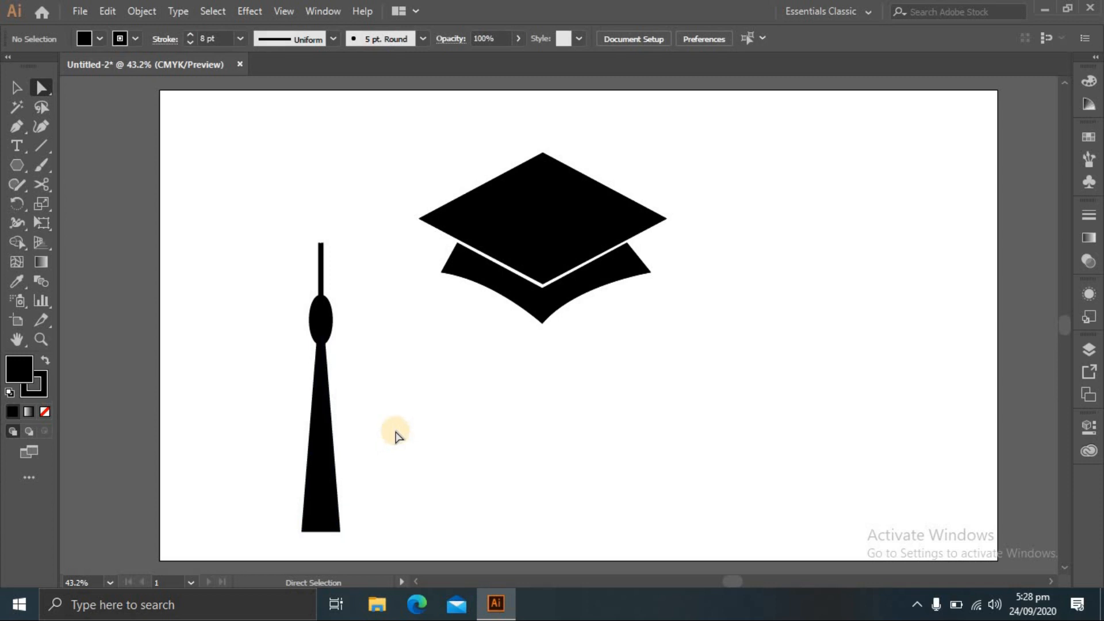
# Set the stroke of the tassel's vertical line to 12 pt
pyautogui.click(323, 263)
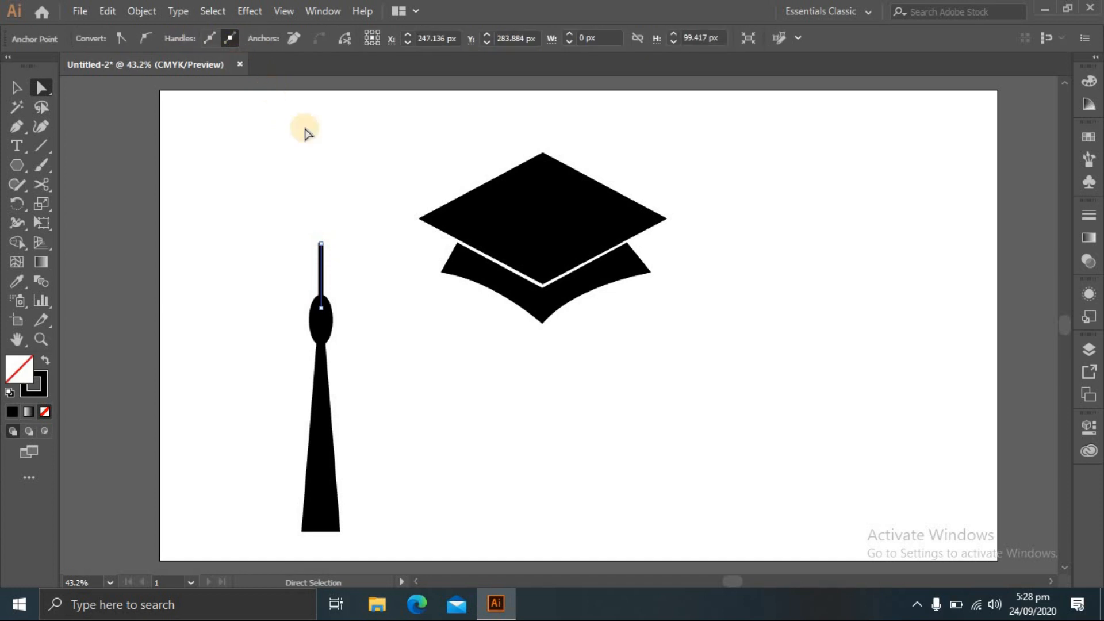
pyautogui.click(377, 279)
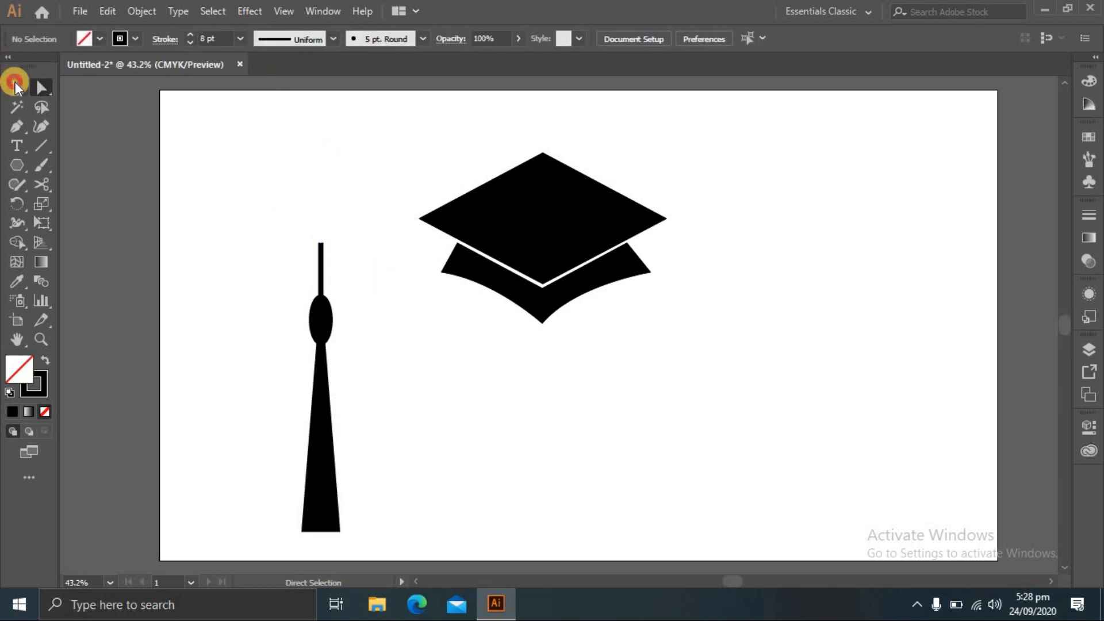
pyautogui.click(15, 86)
pyautogui.moveTo(298, 250); pyautogui.dragTo(298, 250)
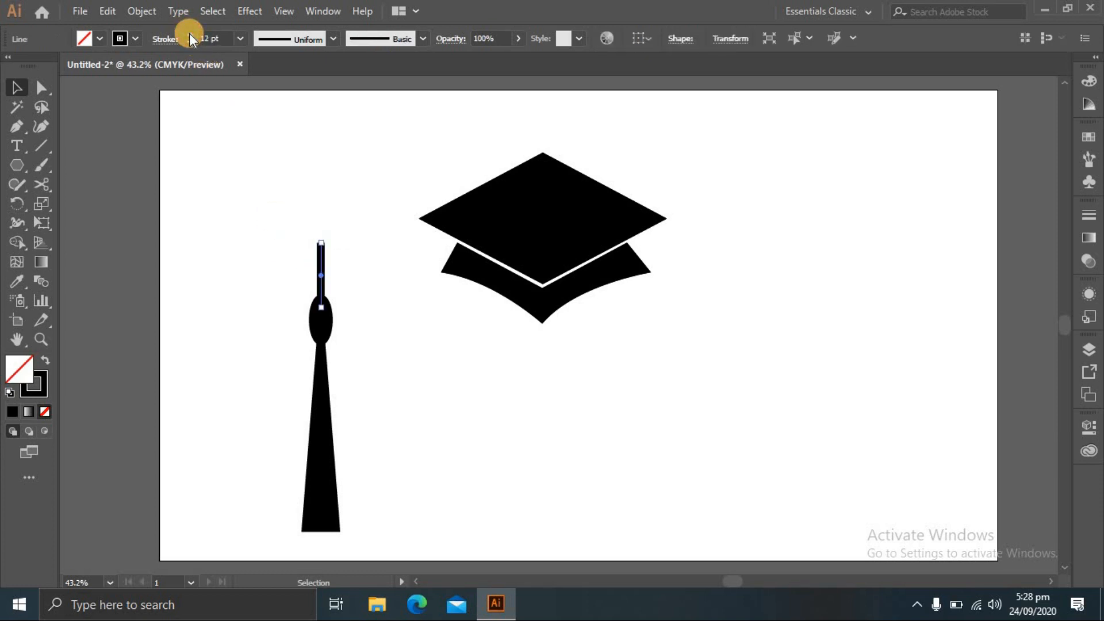
pyautogui.click(342, 250)
# Select the line, ellipse and triangle of the tassel without the cap and scale them down together
pyautogui.moveTo(436, 518); pyautogui.dragTo(260, 237)
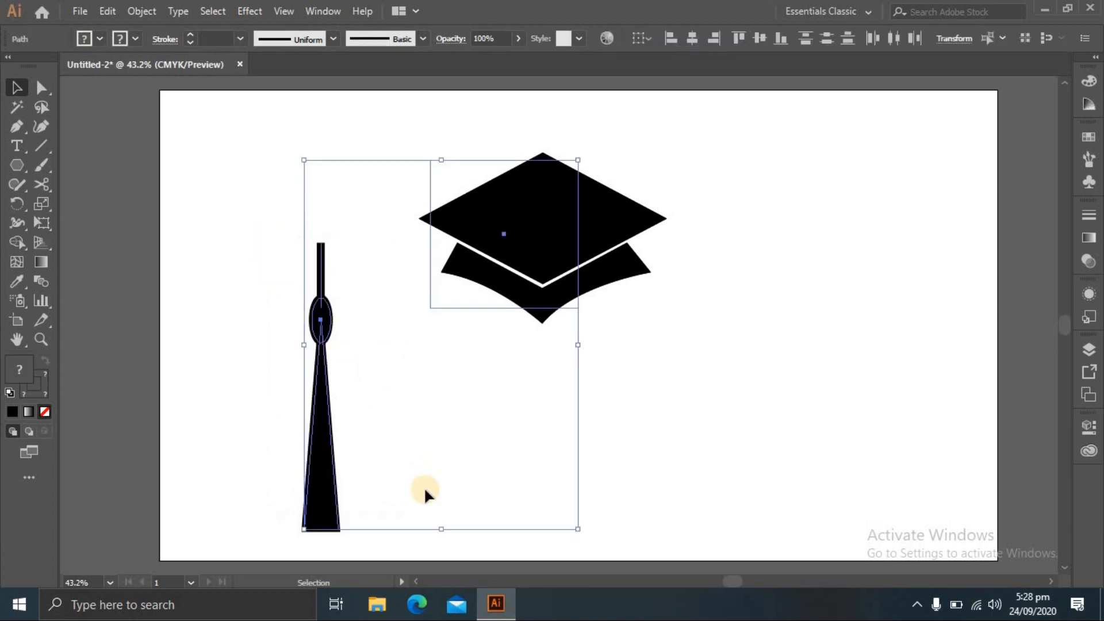
pyautogui.click(232, 421)
pyautogui.moveTo(473, 552); pyautogui.dragTo(243, 301)
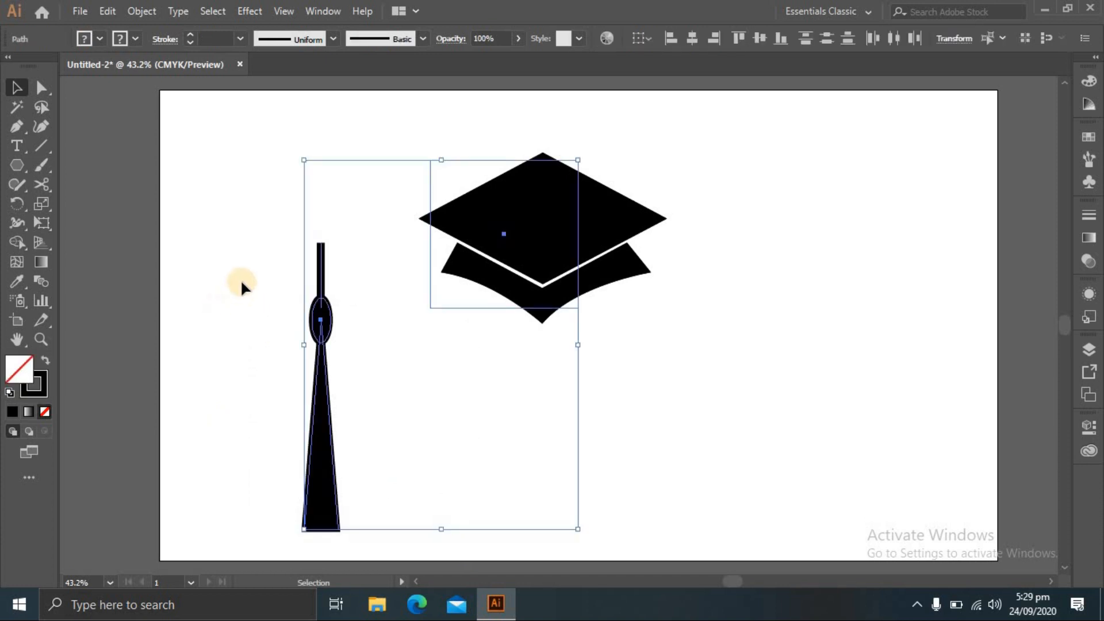
pyautogui.click(242, 282)
pyautogui.moveTo(309, 223); pyautogui.dragTo(322, 435)
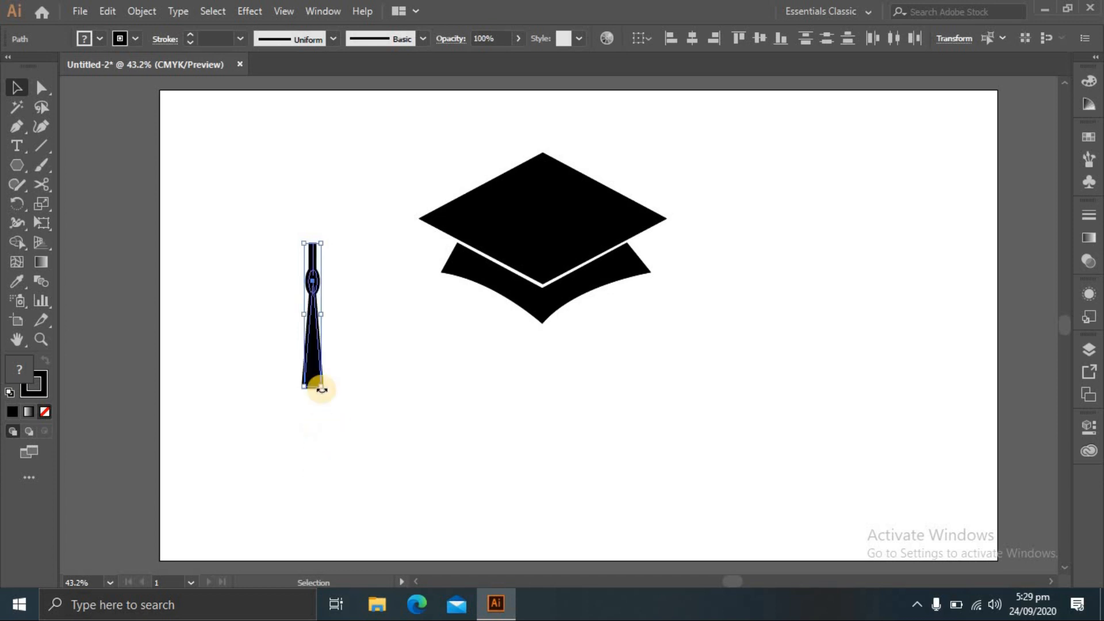
# Group the tassel's line, ellipse and triangle
pyautogui.click(395, 395)
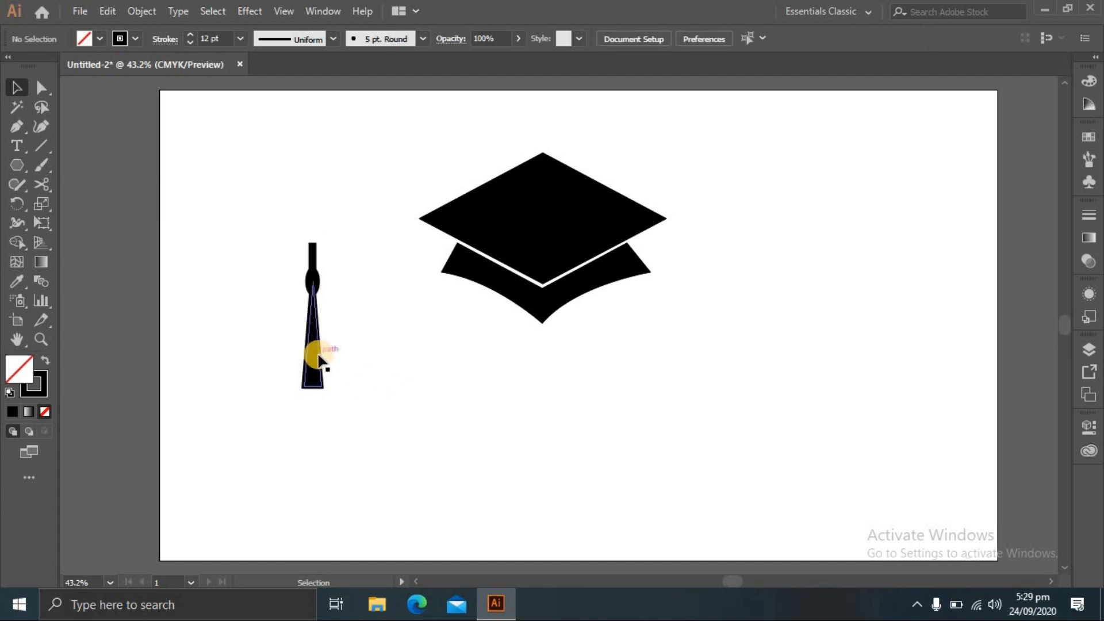
pyautogui.moveTo(314, 357)
pyautogui.mouseDown()
pyautogui.moveTo(414, 327)
pyautogui.moveTo(310, 363)
pyautogui.mouseUp()
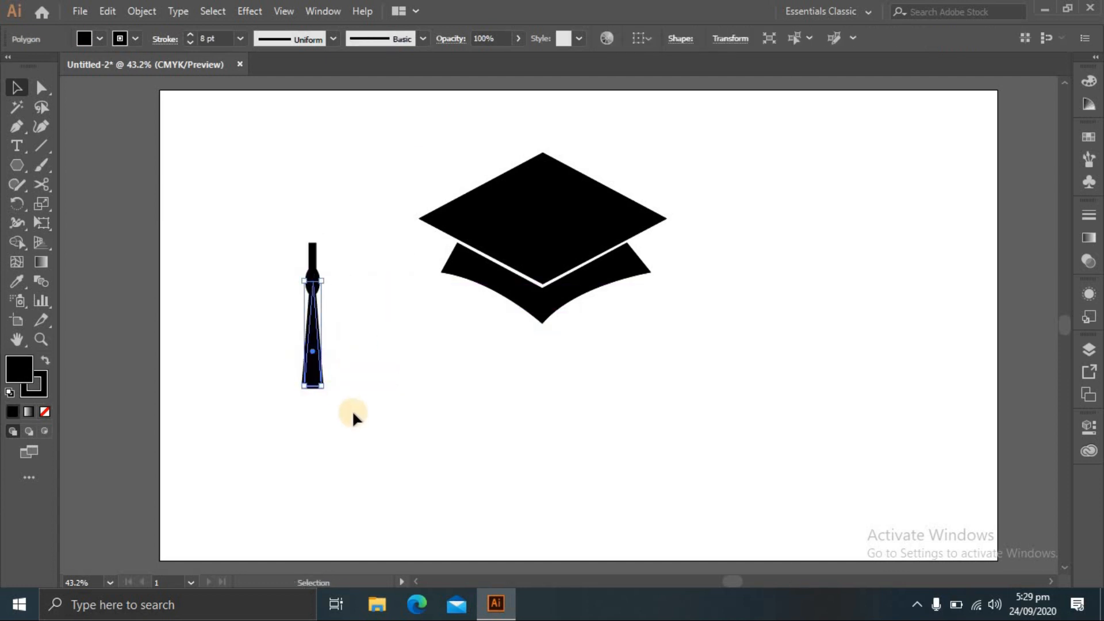
pyautogui.moveTo(354, 412); pyautogui.dragTo(287, 250)
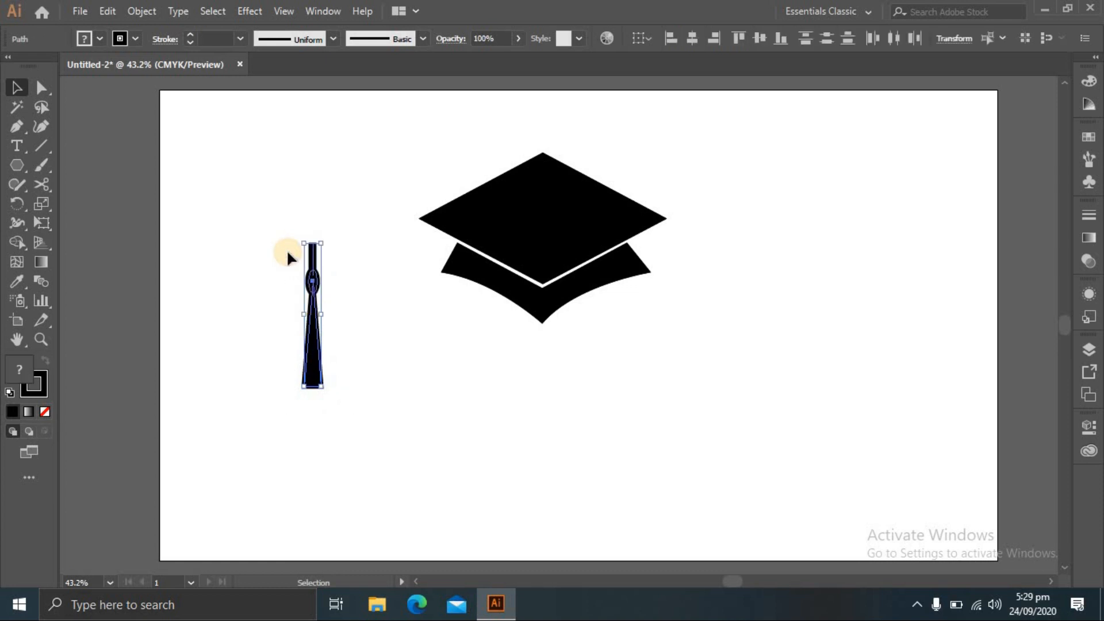
pyautogui.rightClick(312, 298)
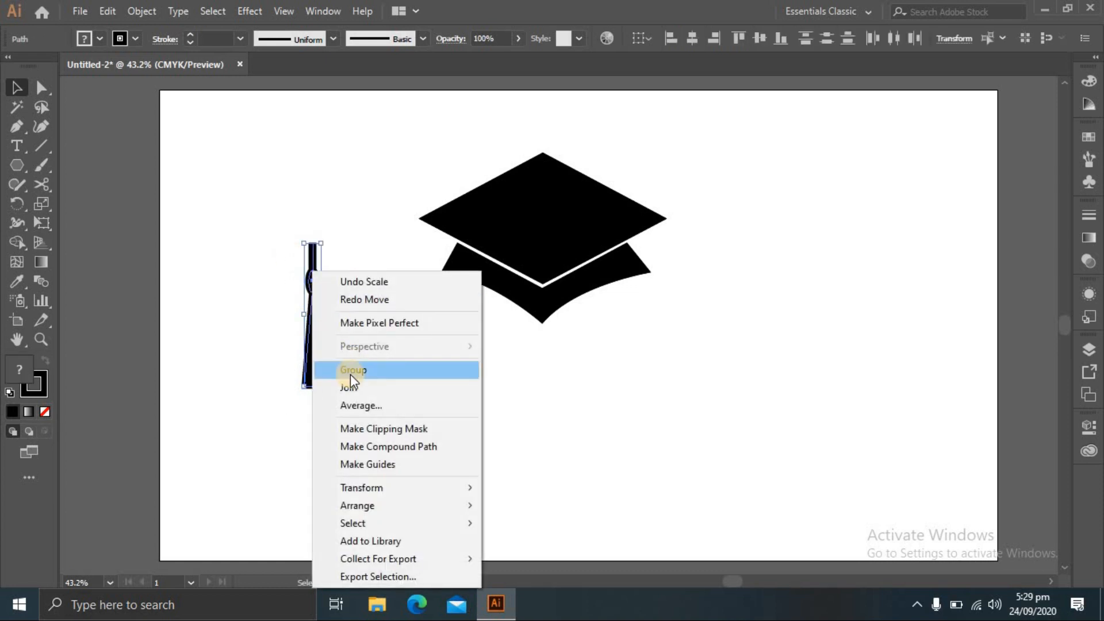
pyautogui.click(350, 371)
# Move the tassel group under the left corner of the cap's diamond and bring it to the front
pyautogui.moveTo(312, 340); pyautogui.dragTo(423, 312)
pyautogui.rightClick(424, 313)
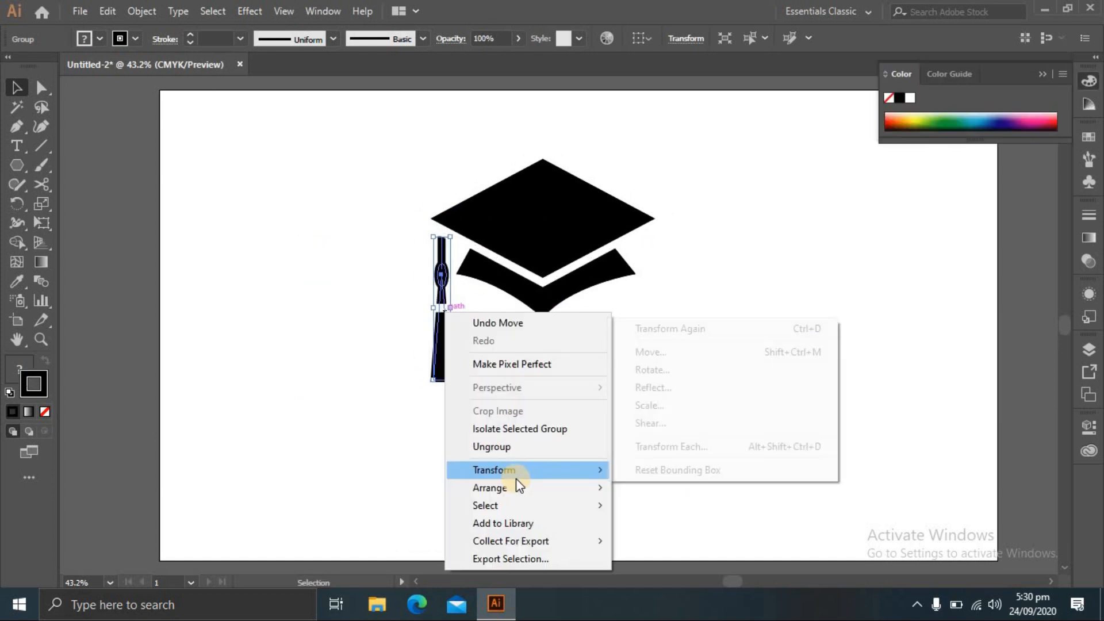
pyautogui.moveTo(520, 486)
pyautogui.click(648, 487)
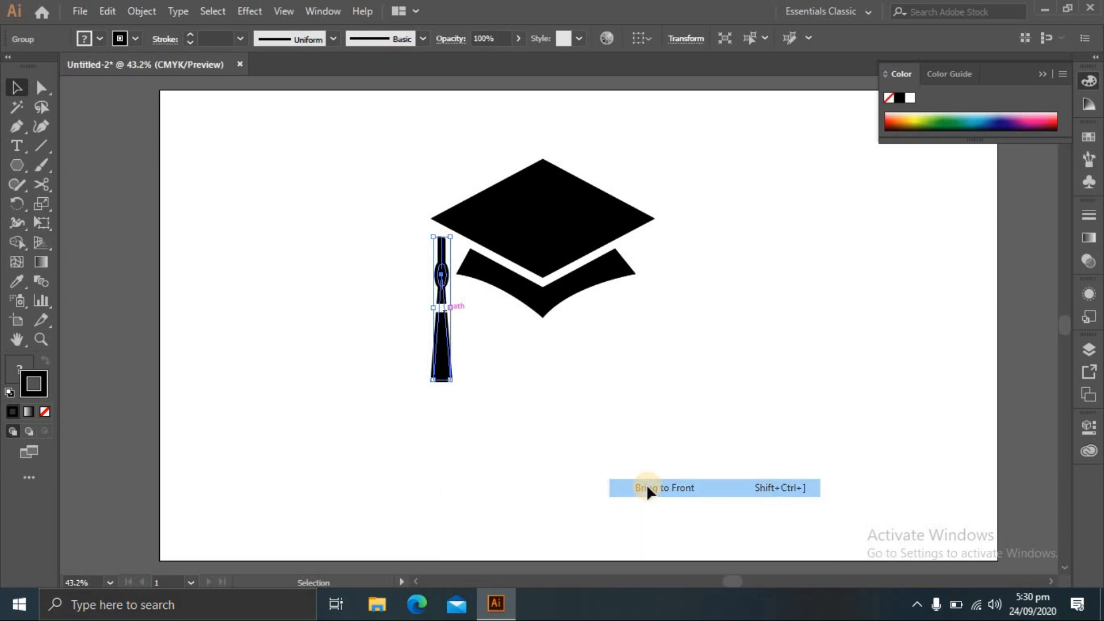
pyautogui.click(570, 406)
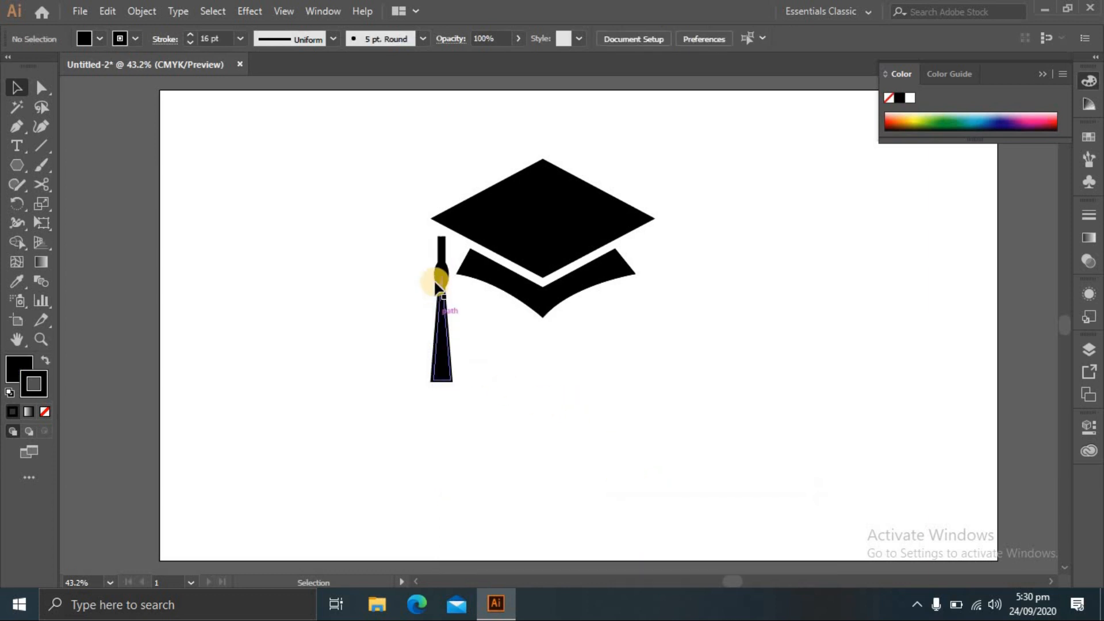
# Move the tassel group down and away from the cap and ungroup its parts
pyautogui.click(440, 241)
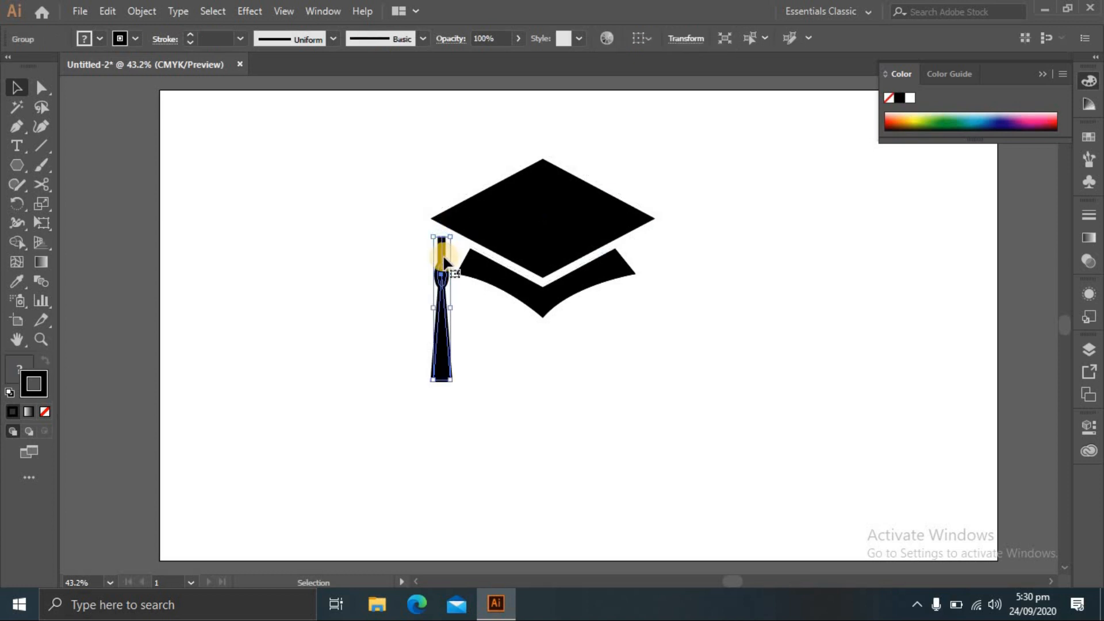
pyautogui.click(404, 253)
pyautogui.moveTo(405, 225); pyautogui.dragTo(444, 246)
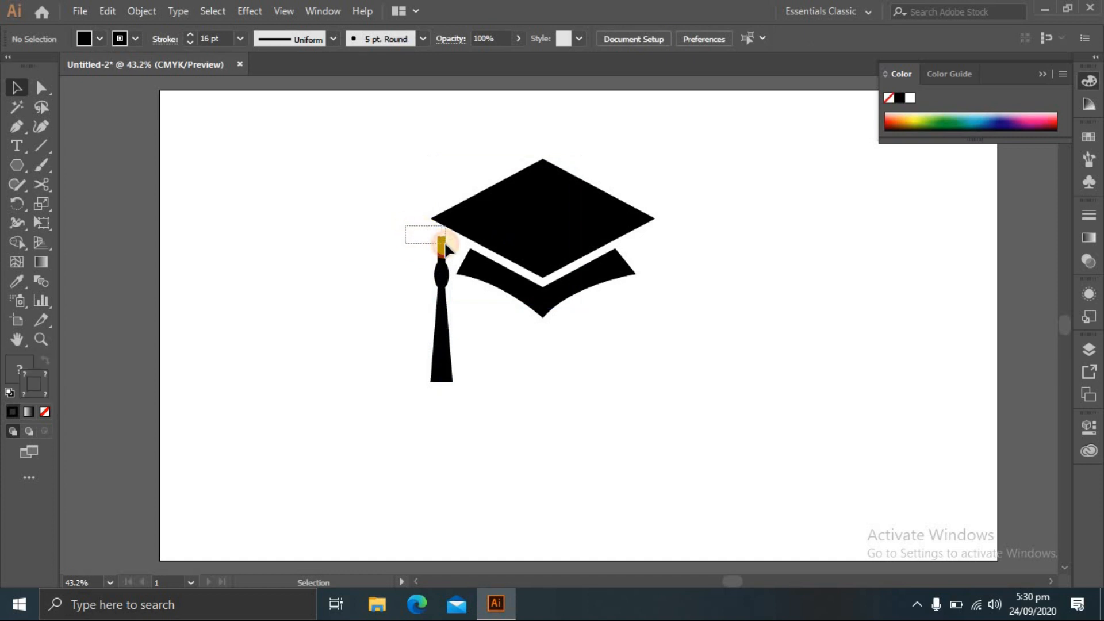
pyautogui.click(332, 243)
pyautogui.moveTo(441, 262); pyautogui.dragTo(402, 343)
pyautogui.rightClick(402, 348)
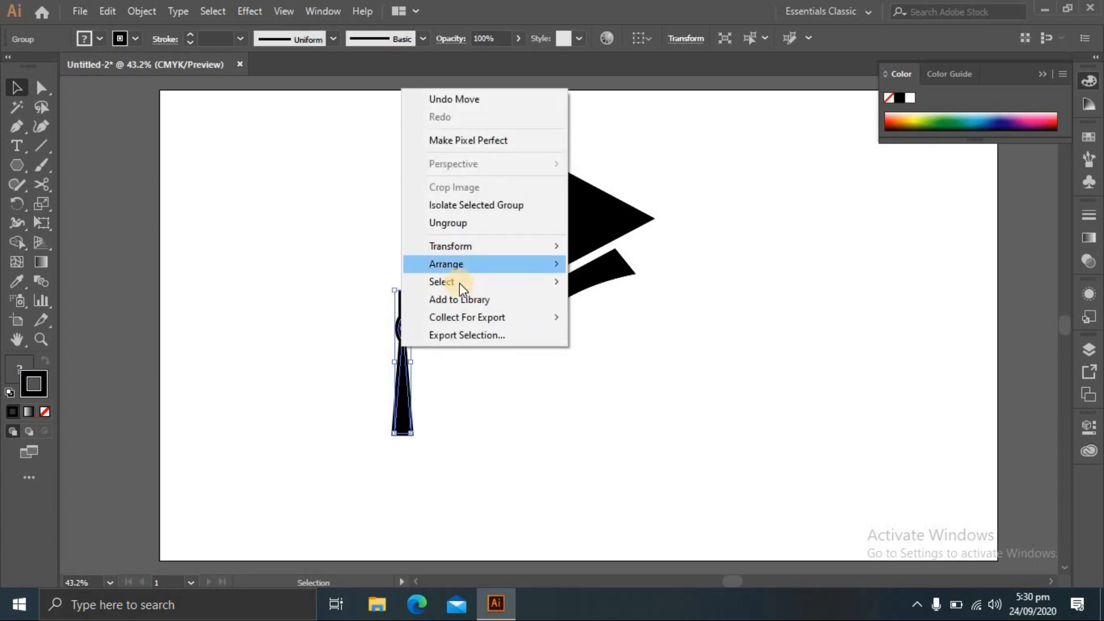
pyautogui.moveTo(461, 289)
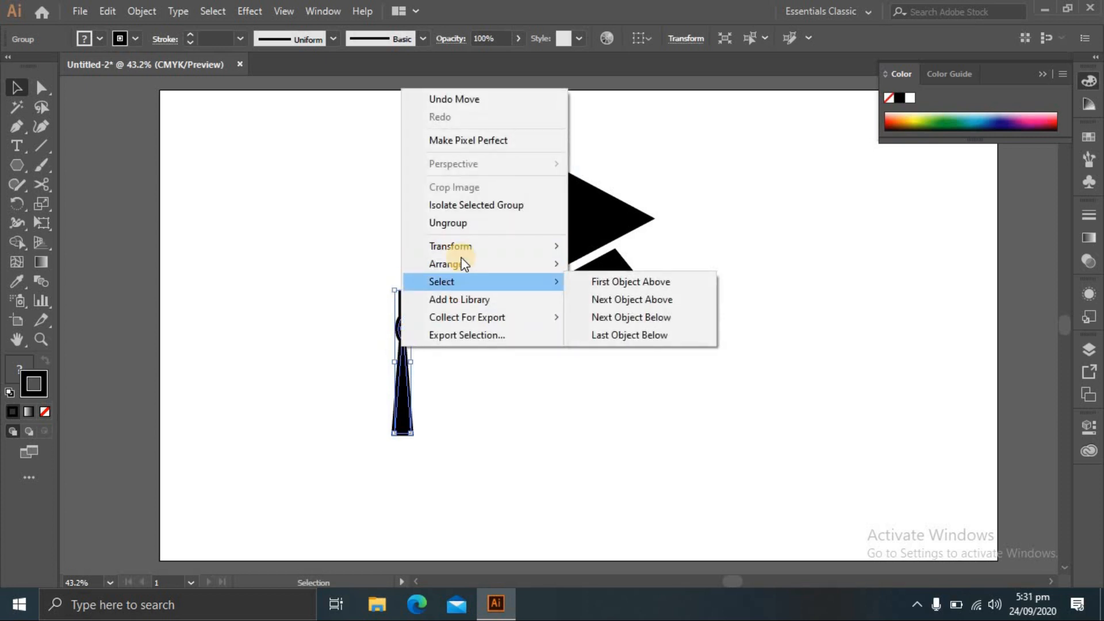
pyautogui.click(460, 224)
# Hang the ungrouped tassel parts from the left corner of the cap's diamond and scale them slightly smaller
pyautogui.moveTo(404, 330); pyautogui.dragTo(335, 231)
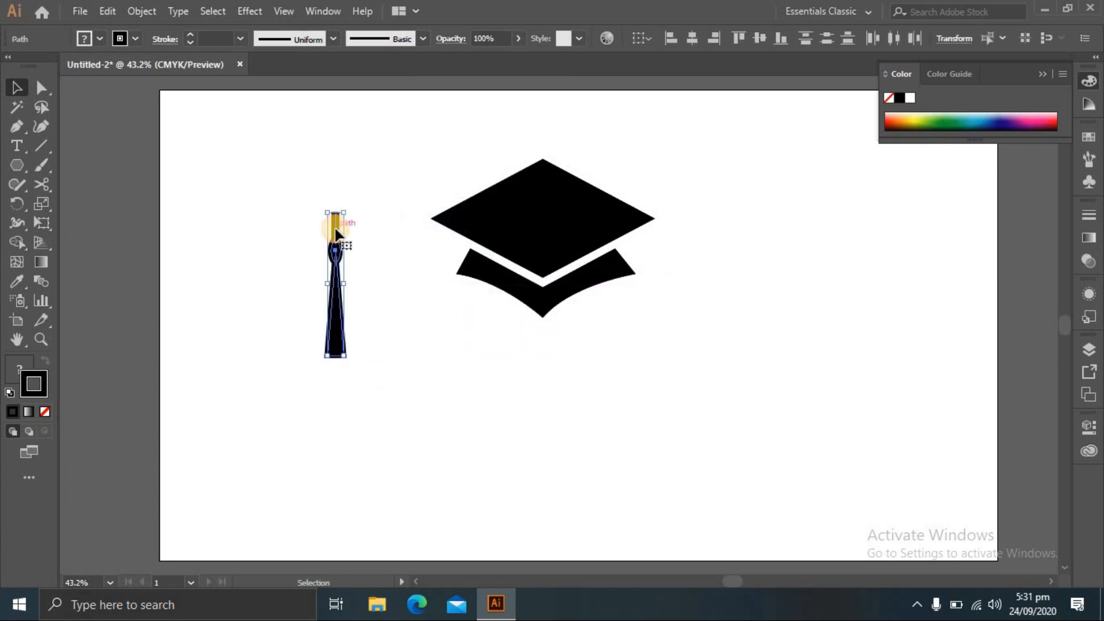
pyautogui.click(372, 246)
pyautogui.click(399, 356)
pyautogui.moveTo(313, 220); pyautogui.dragTo(439, 254)
pyautogui.moveTo(442, 370); pyautogui.dragTo(440, 344)
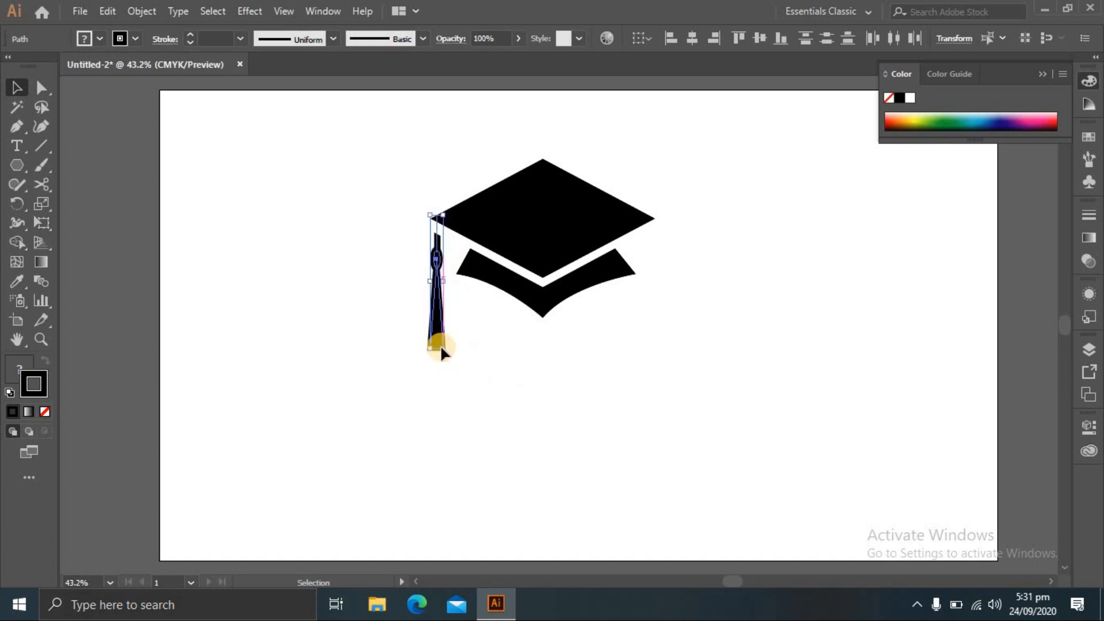
pyautogui.click(520, 437)
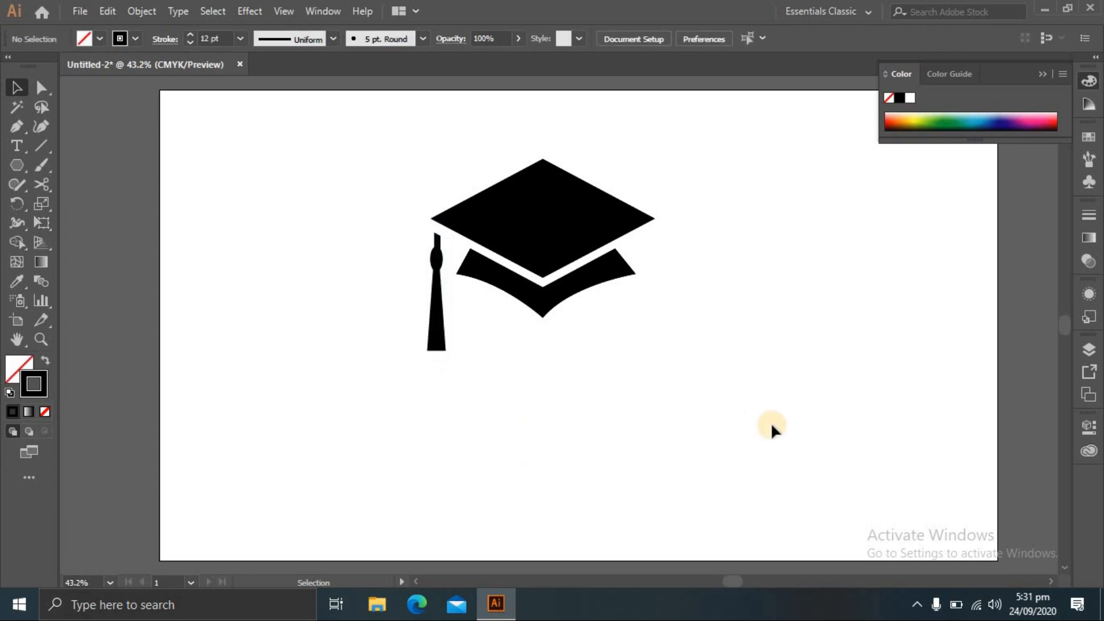
pyautogui.press('l')
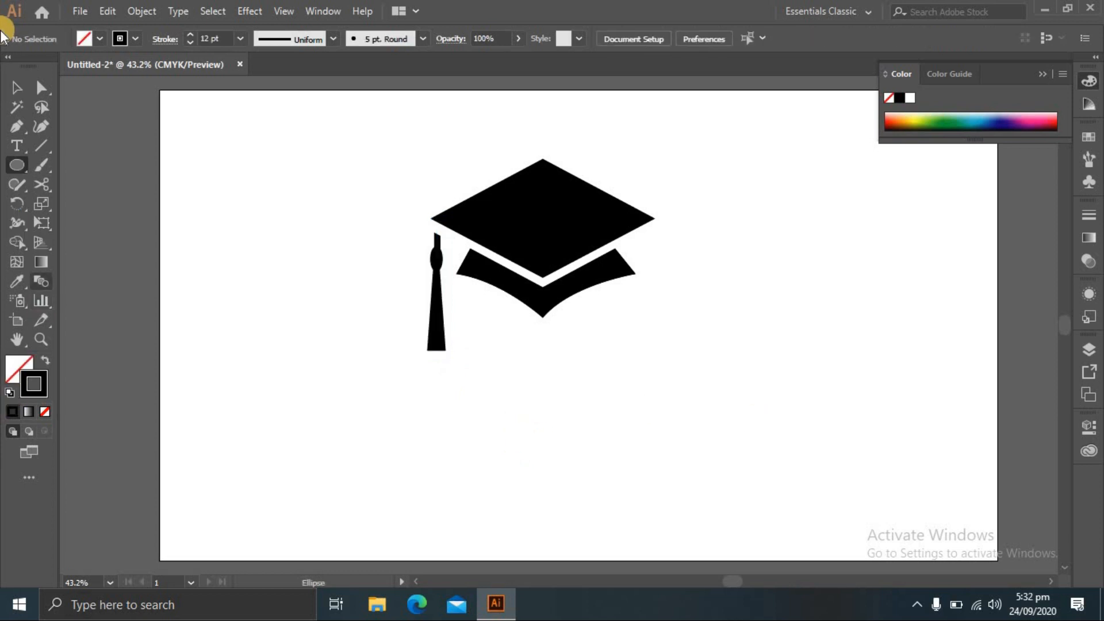
pyautogui.click(18, 86)
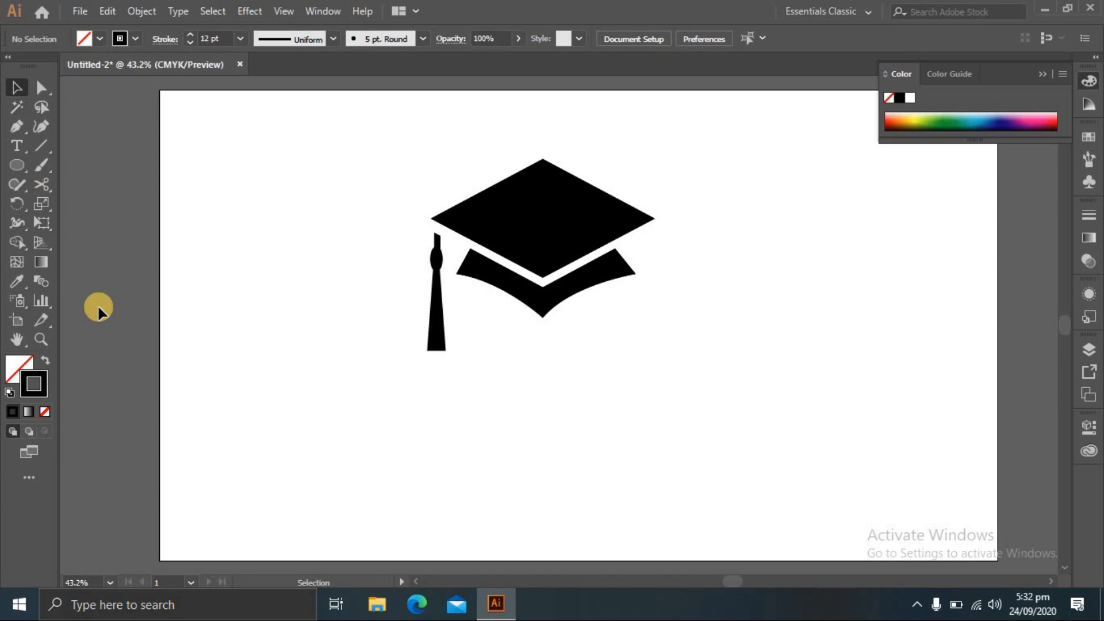
pyautogui.click(17, 361)
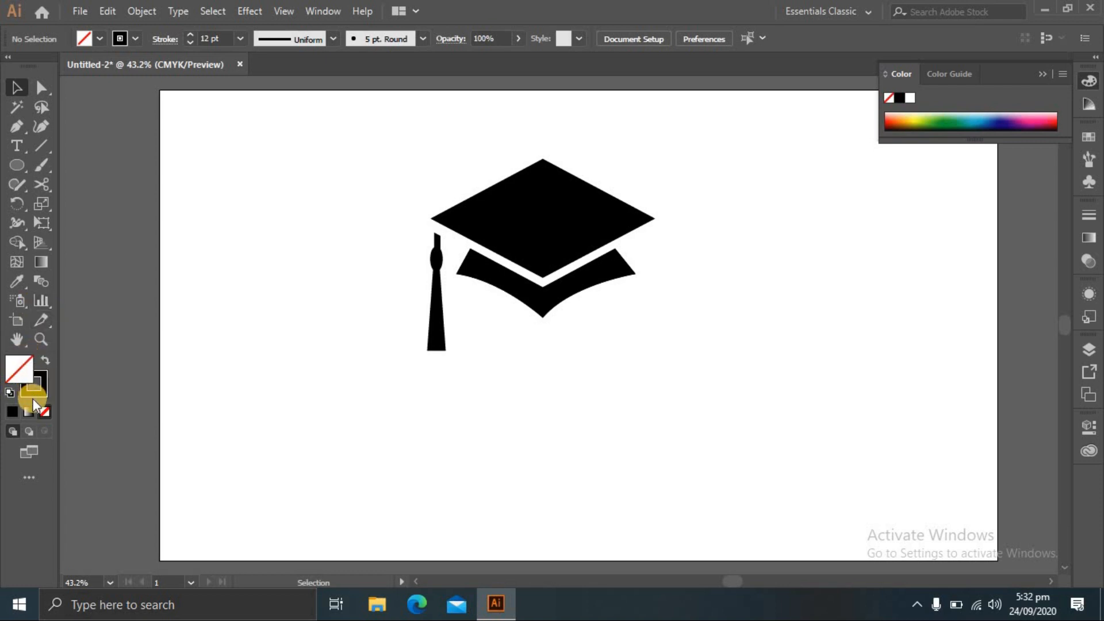
# Restore the default white fill and black stroke and draw a small ellipse at the artboard's left edge
pyautogui.click(10, 394)
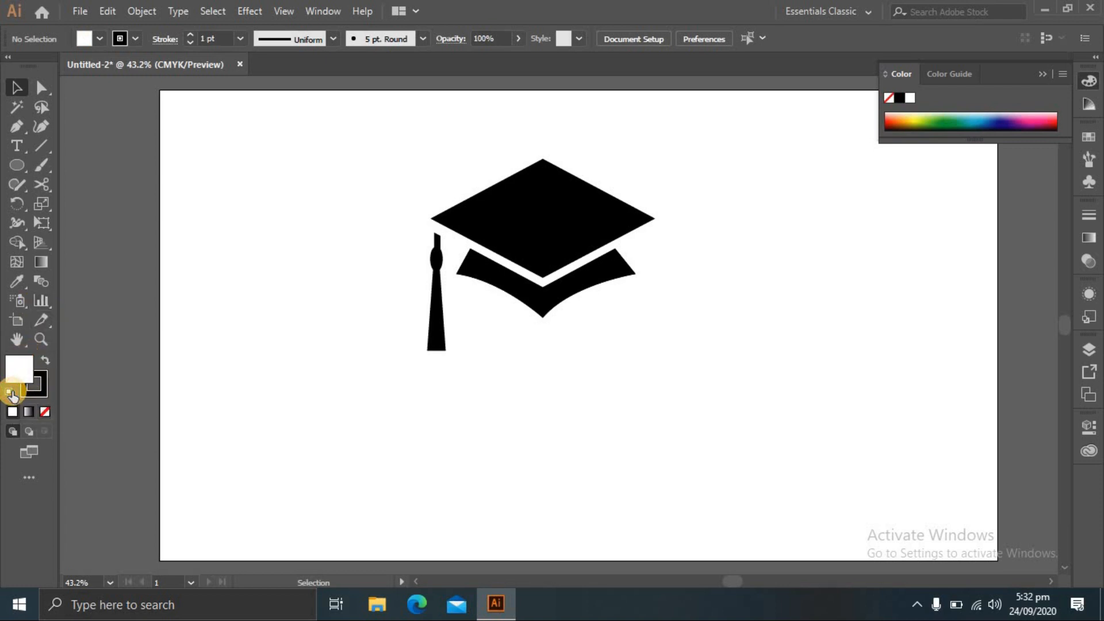
pyautogui.click(17, 165)
pyautogui.moveTo(162, 224)
pyautogui.mouseDown()
pyautogui.moveTo(180, 250)
pyautogui.moveTo(183, 238)
pyautogui.mouseUp()
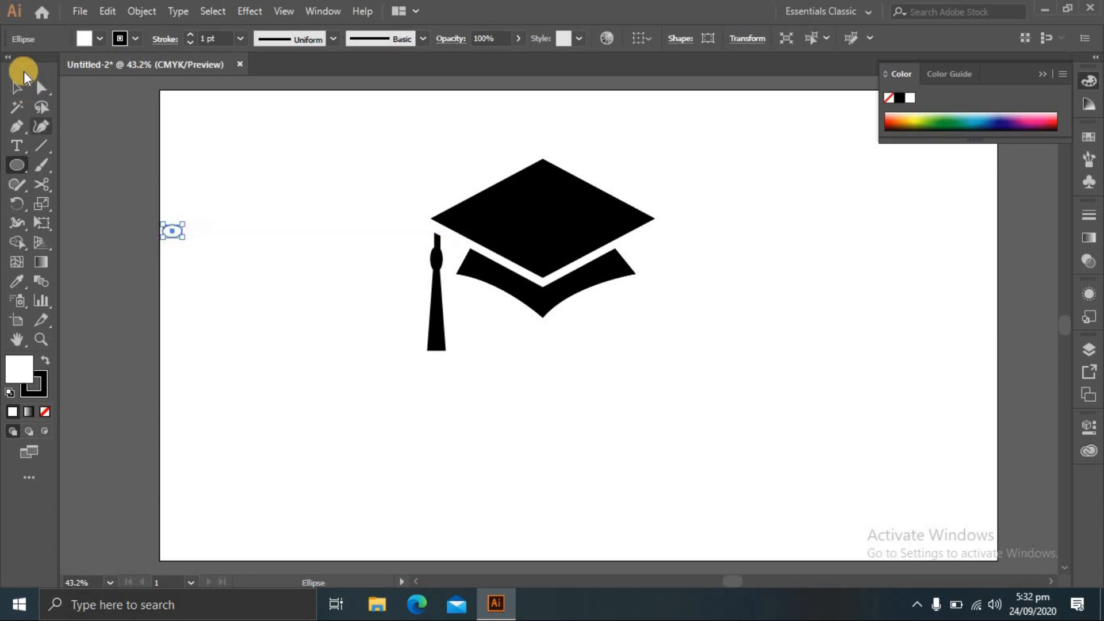
pyautogui.click(16, 87)
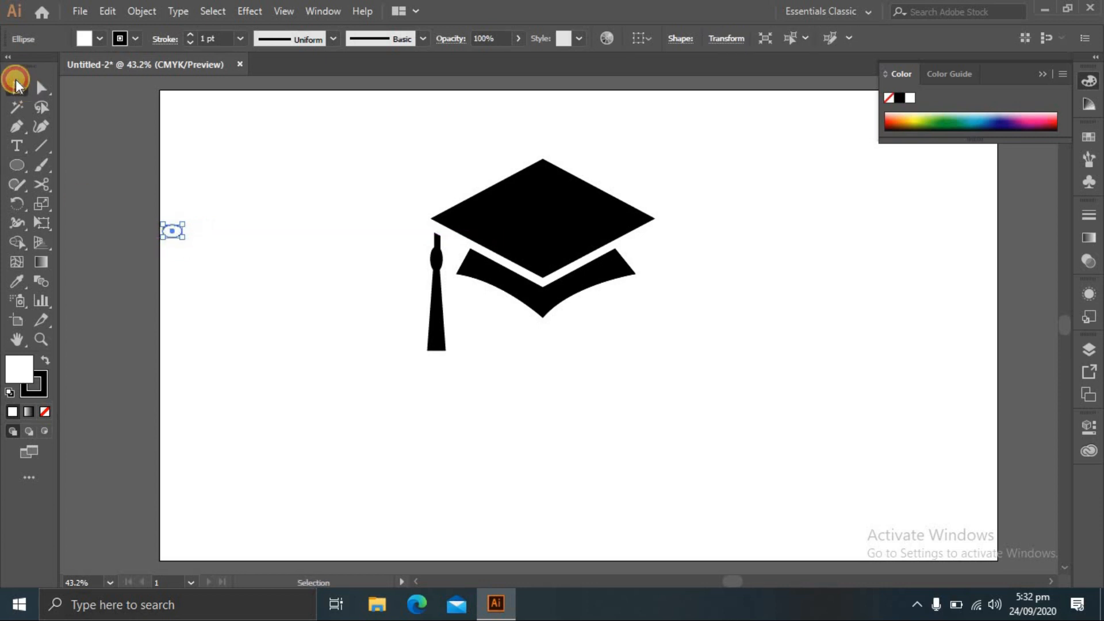
# Remove the small white ellipse's stroke and place the ellipse at the centre of the cap's black diamond
pyautogui.click(46, 385)
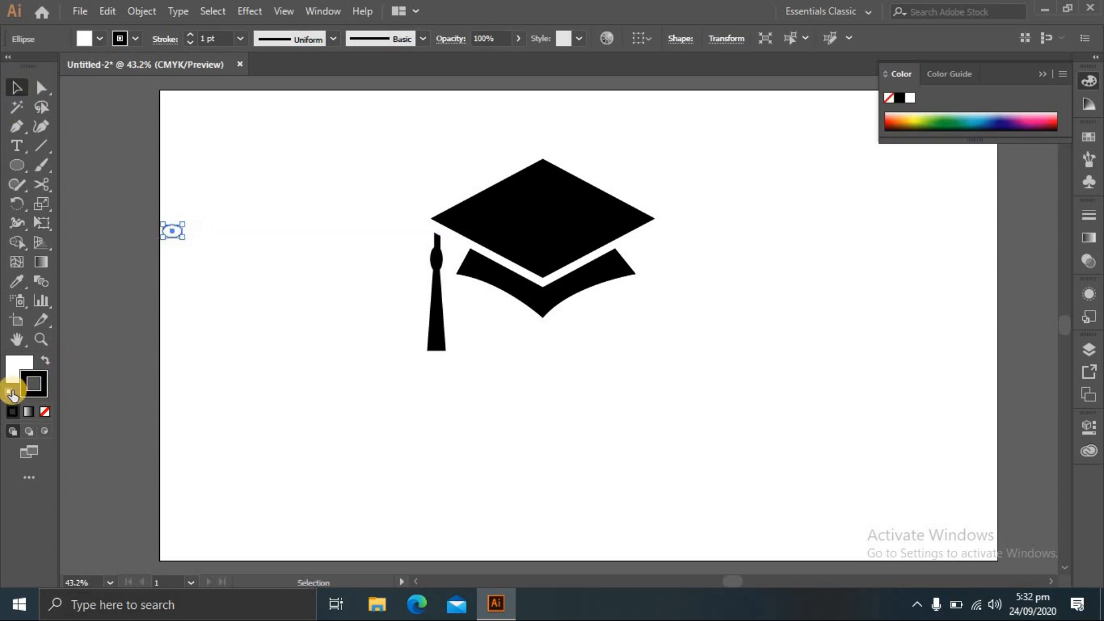
pyautogui.click(45, 411)
pyautogui.moveTo(176, 233); pyautogui.dragTo(548, 224)
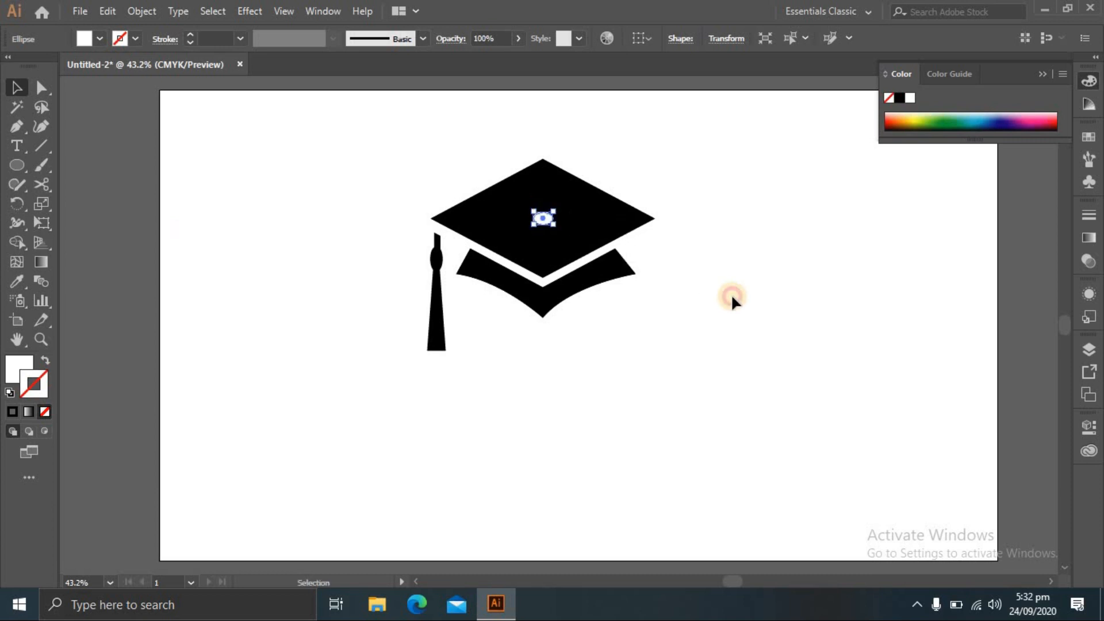
pyautogui.click(732, 297)
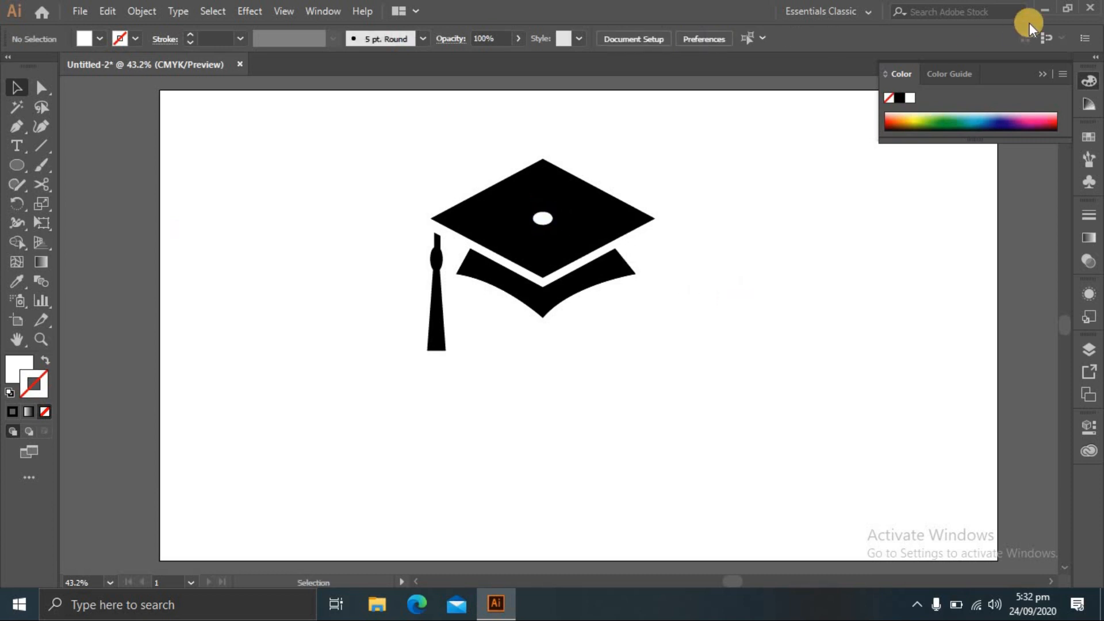
pyautogui.click(1040, 68)
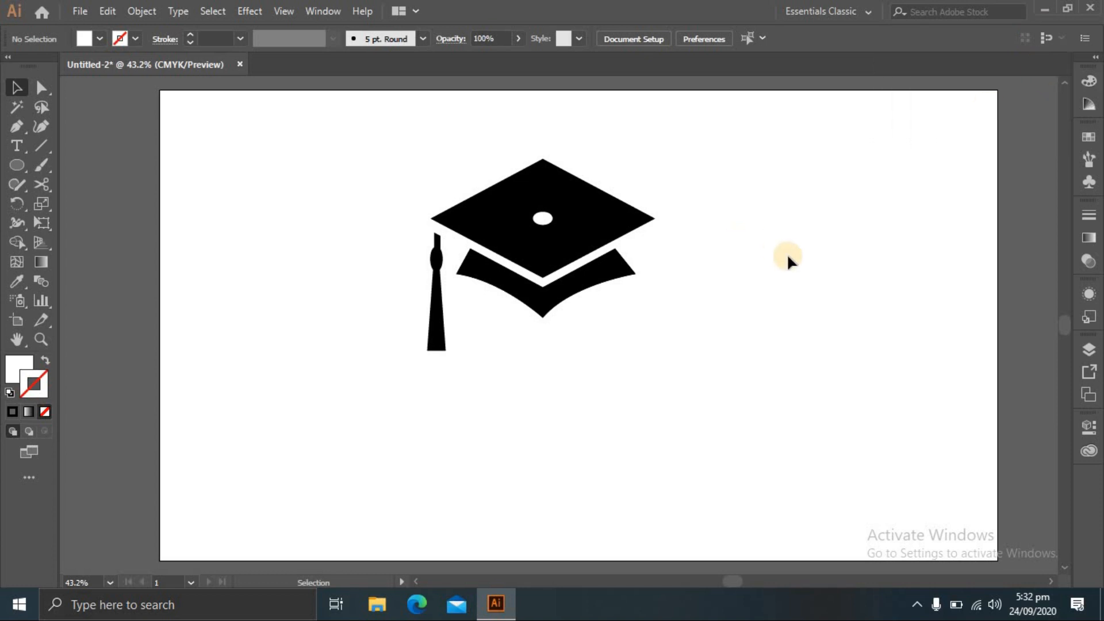
pyautogui.moveTo(784, 275); pyautogui.dragTo(365, 218)
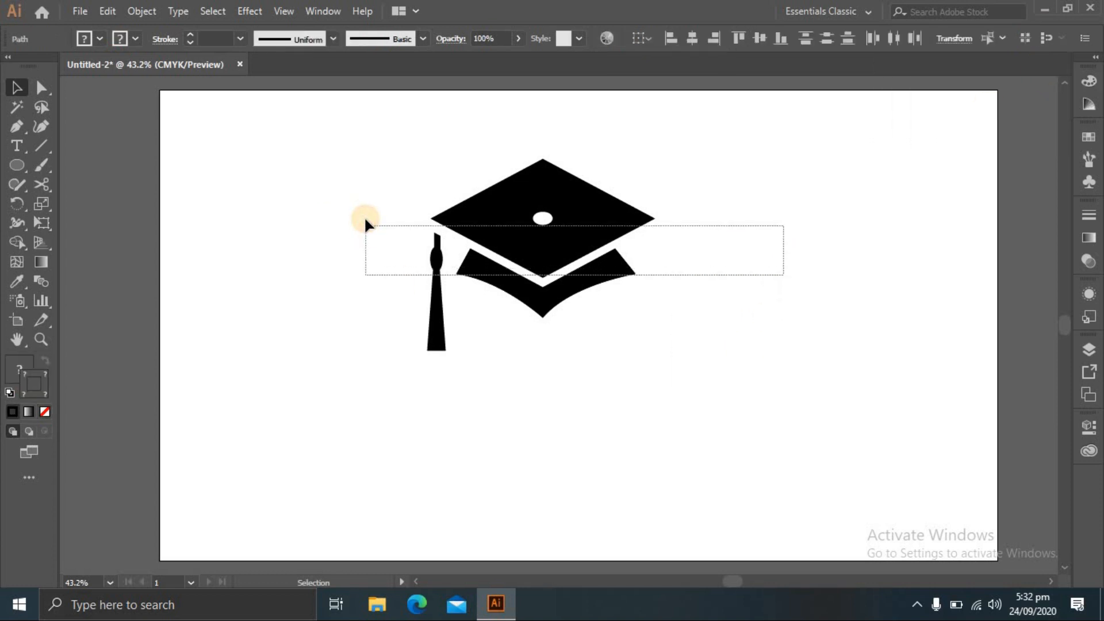
pyautogui.moveTo(561, 242); pyautogui.dragTo(601, 316)
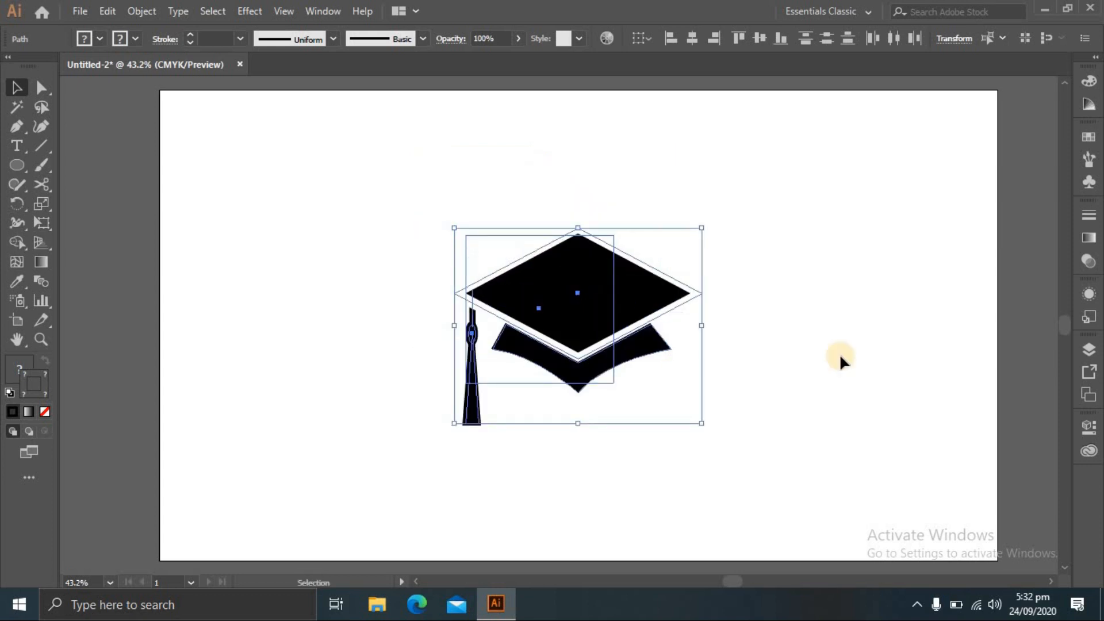
pyautogui.press('a')
pyautogui.hotkey('ctrl', 'z')
pyautogui.press('v')
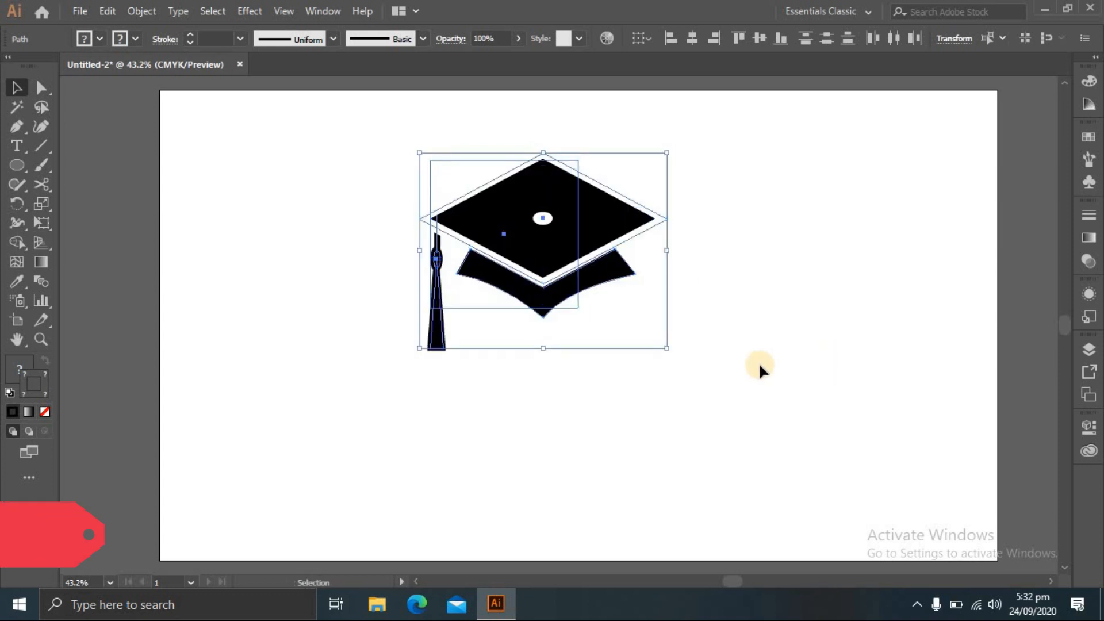
# Select all parts of the graduation cap, including the white ellipse and tassel, and move them together to the middle of the artboard
pyautogui.click(758, 363)
pyautogui.moveTo(769, 361); pyautogui.dragTo(336, 151)
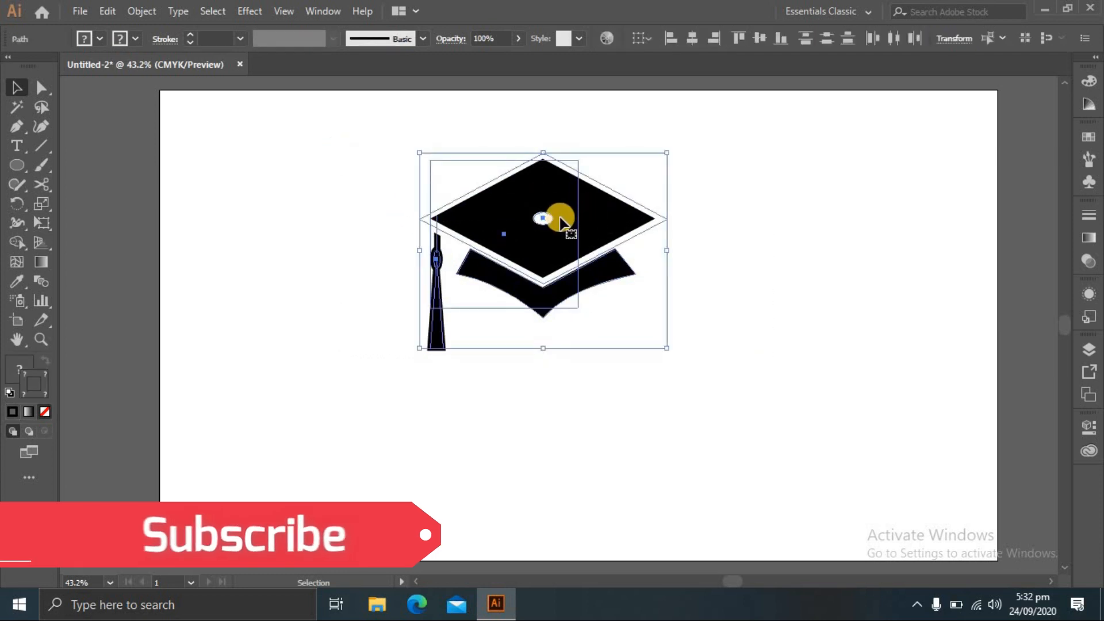
pyautogui.moveTo(547, 217); pyautogui.dragTo(596, 300)
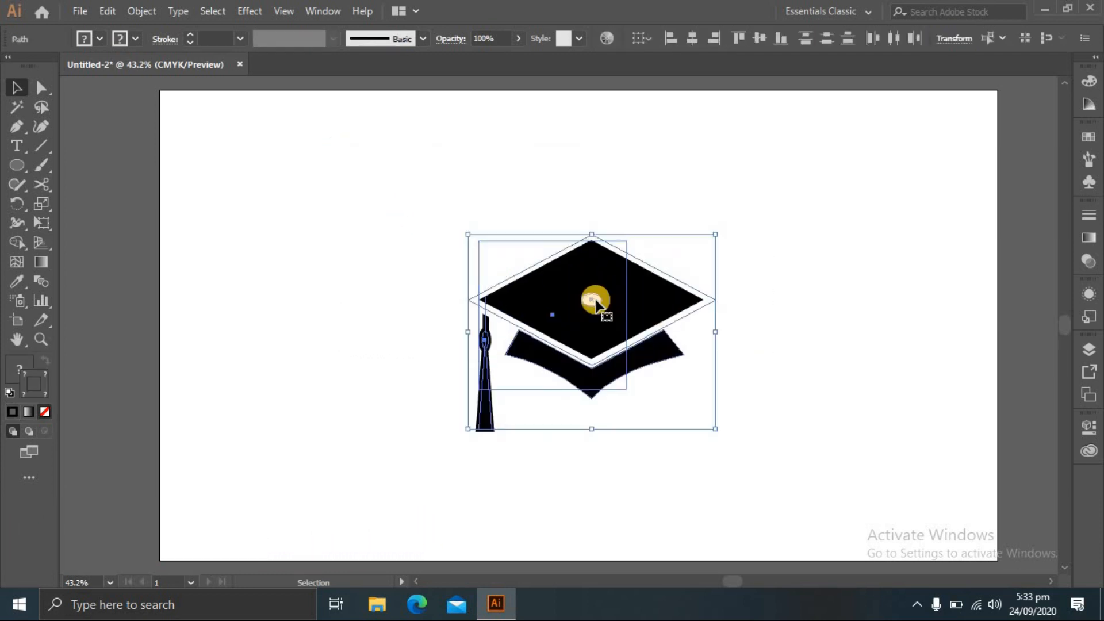
pyautogui.click(821, 300)
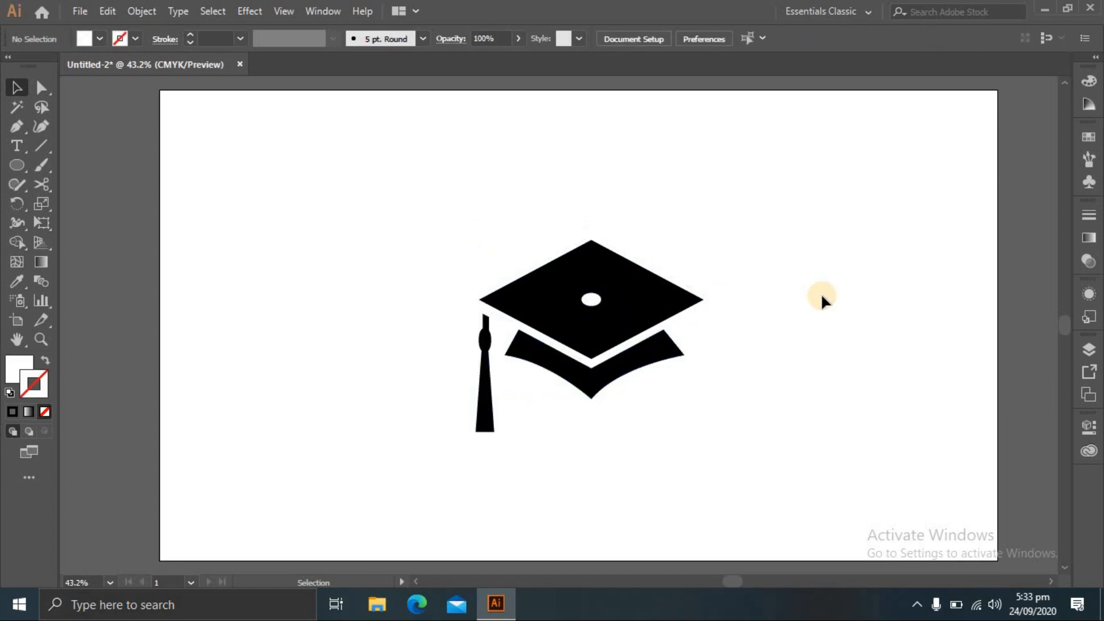